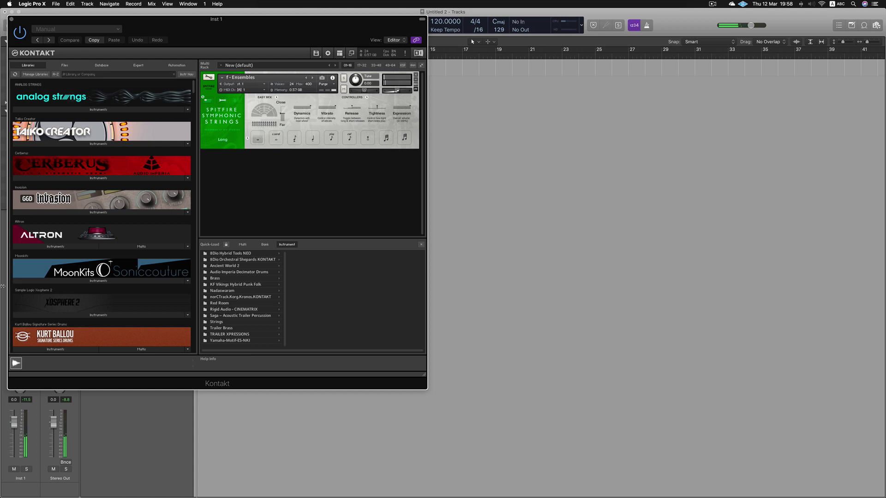
# Step: Close the Kontakt plug-in window to reveal the Inst 1 track and the empty tracks area
pyautogui.click(11, 20)
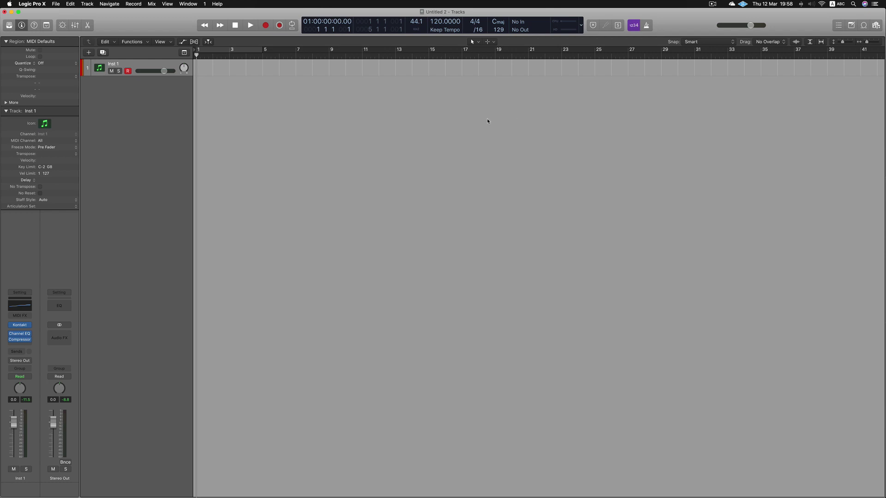
# Step: In Finder, browse to Users > home > Music > Audio Music Apps > Patches > Instrument
pyautogui.click(251, 477)
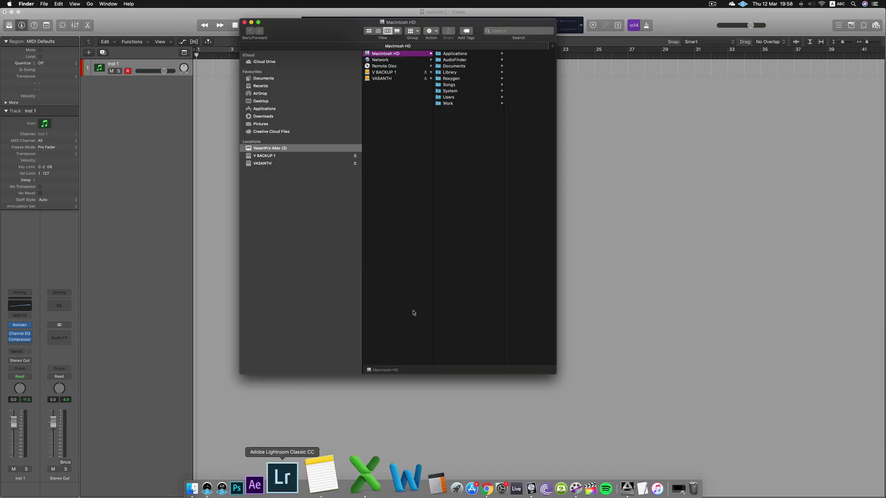
pyautogui.click(453, 98)
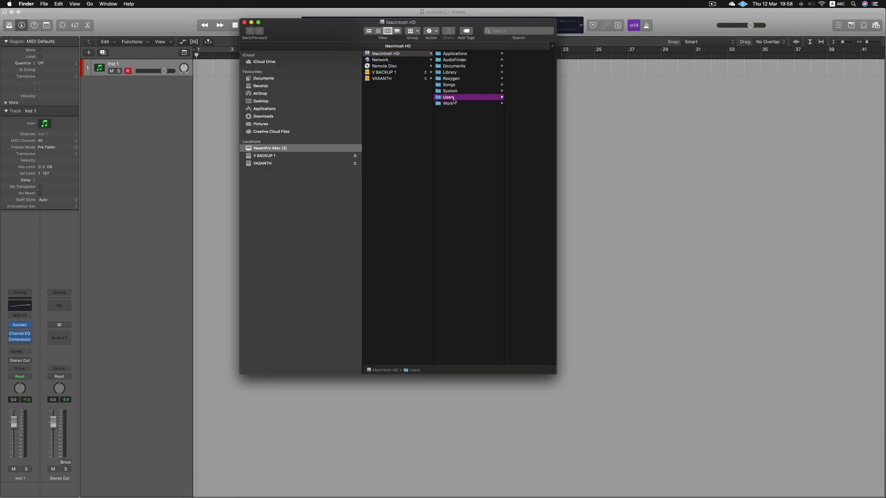
pyautogui.click(514, 66)
pyautogui.click(511, 92)
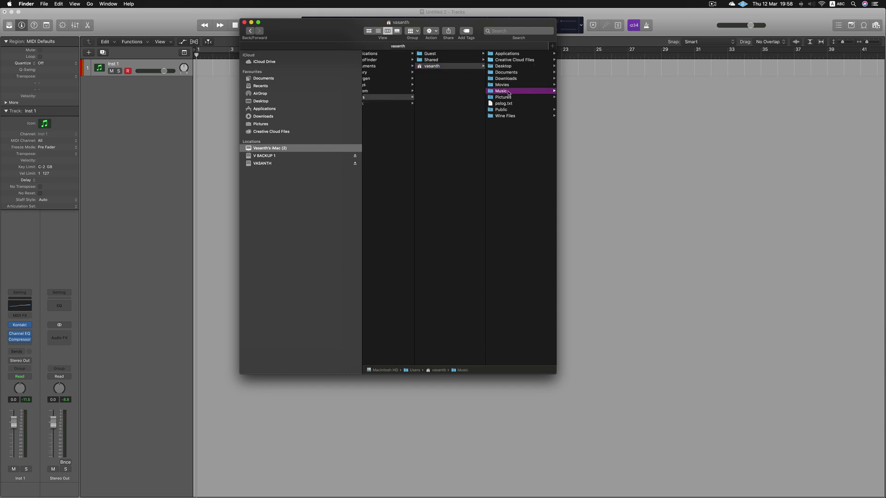
pyautogui.click(512, 60)
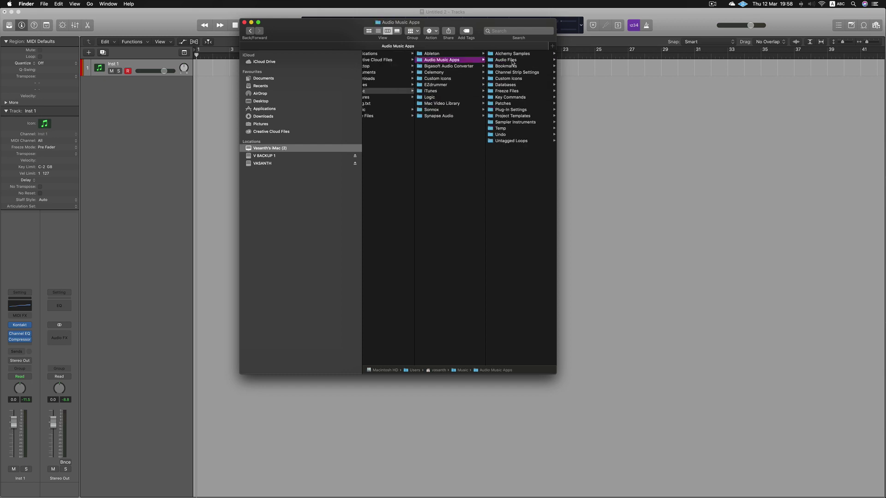
pyautogui.click(512, 105)
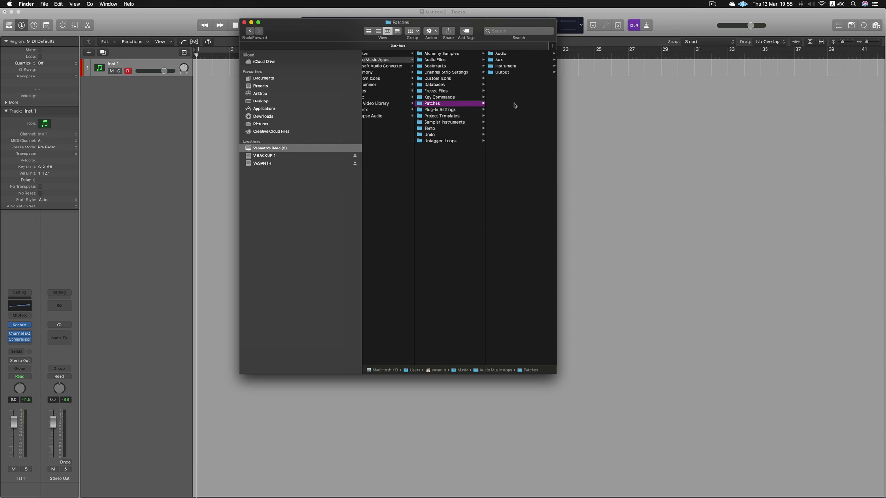
pyautogui.click(505, 67)
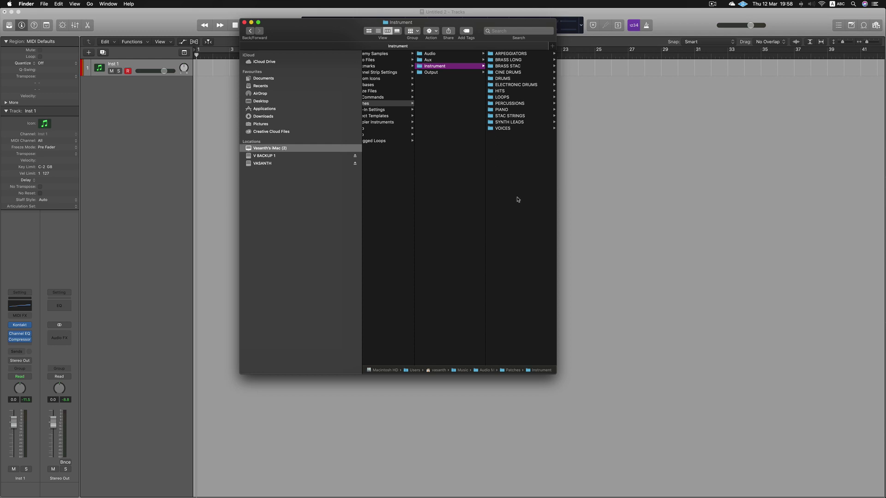
pyautogui.click(512, 79)
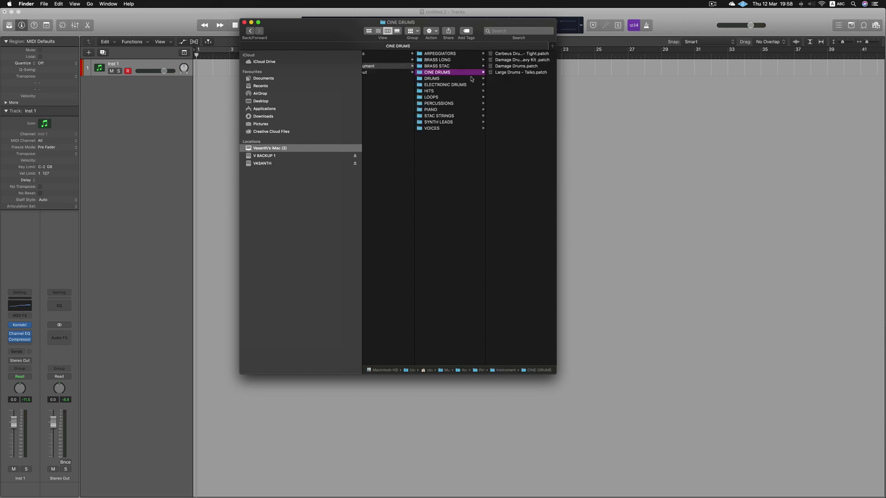
pyautogui.click(446, 116)
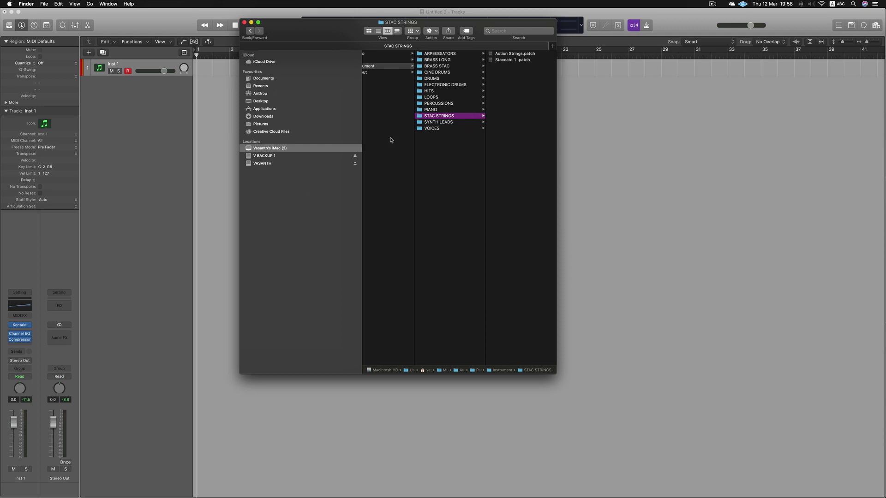
pyautogui.click(436, 154)
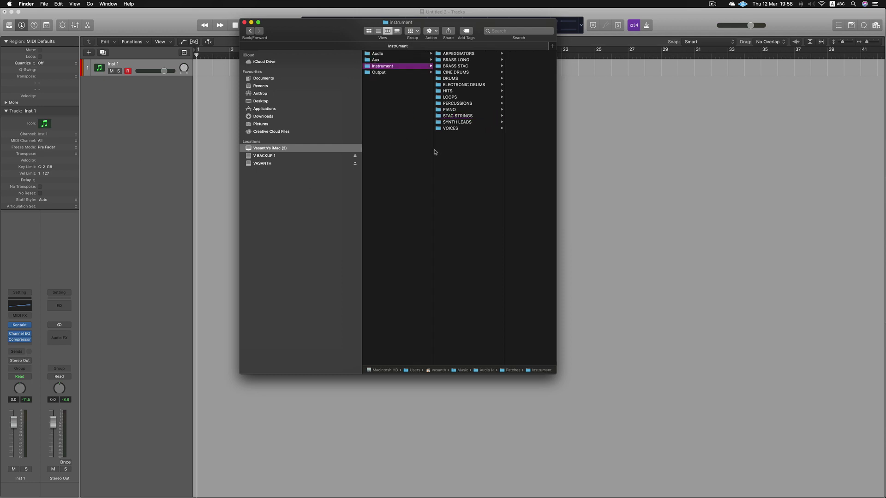
# Step: Create a new folder named STRINGS inside Instrument, then close the Finder window
pyautogui.rightClick(451, 149)
pyautogui.click(472, 156)
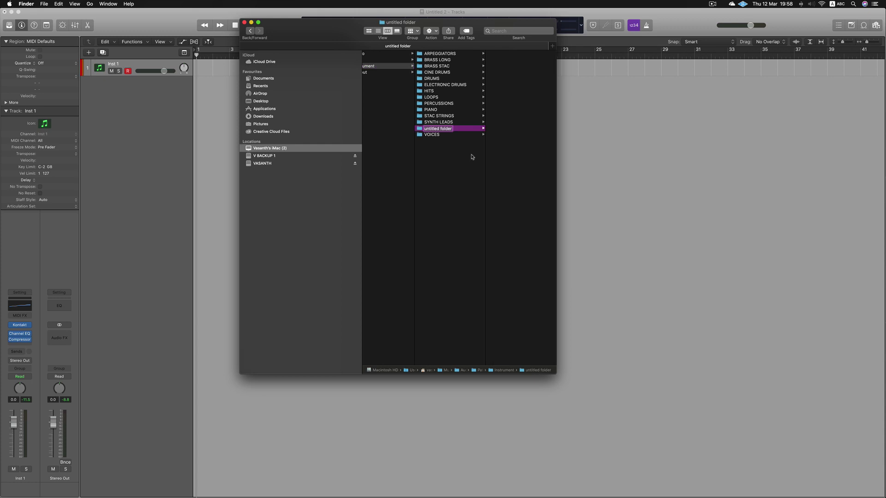
pyautogui.write('STRINGS')
pyautogui.press('Return')
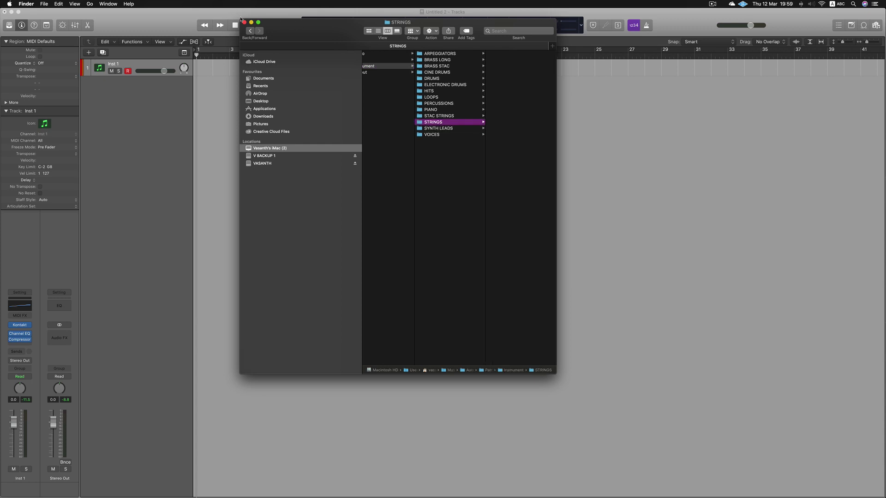
pyautogui.click(446, 121)
pyautogui.click(244, 22)
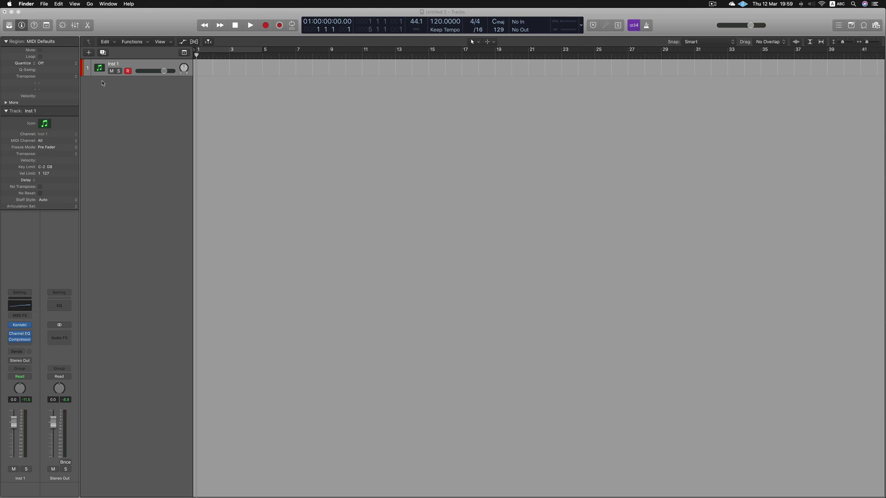
# Step: Set the Inst 1 track icon to the custom image Desktop > Img > Strings.jpeg
pyautogui.click(99, 69)
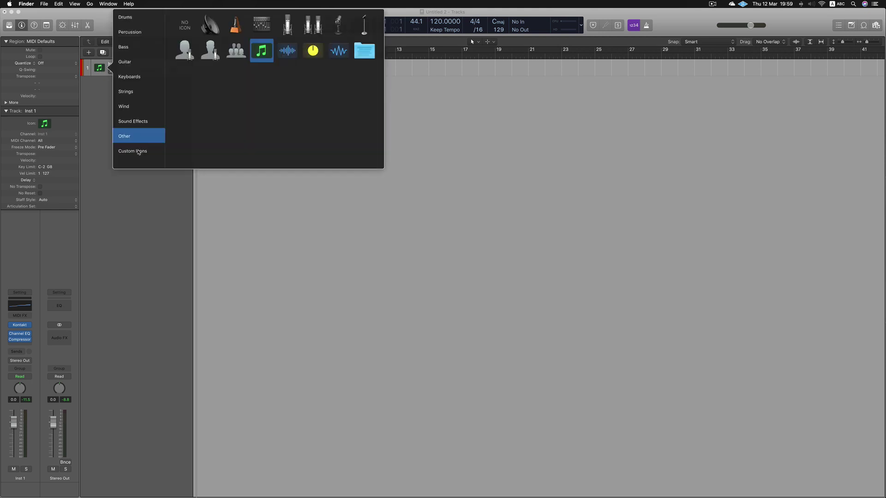
pyautogui.click(139, 151)
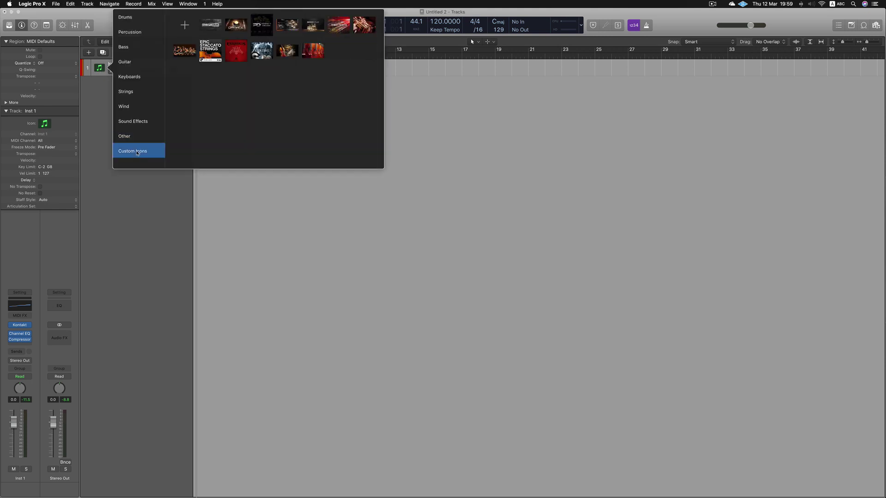
pyautogui.click(191, 28)
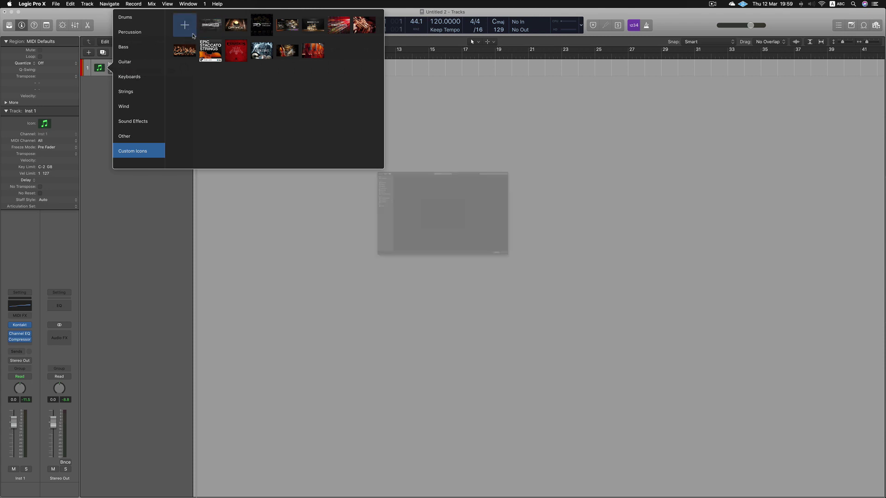
pyautogui.click(210, 106)
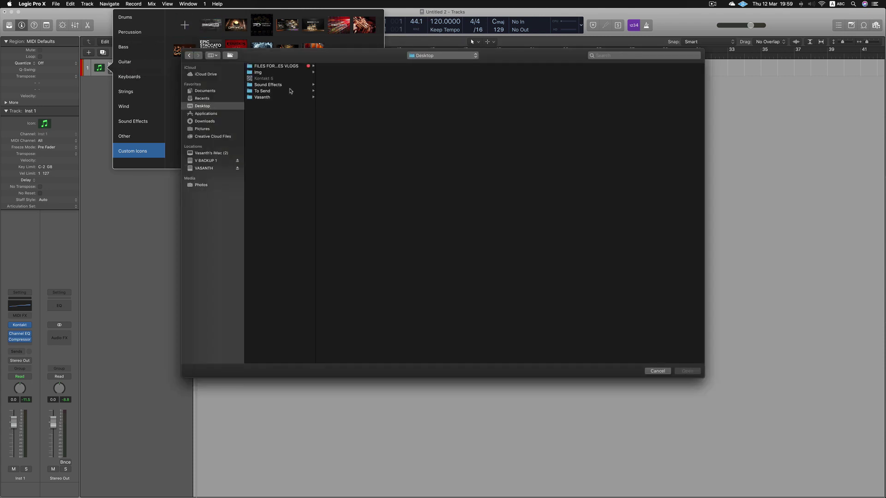
pyautogui.click(279, 73)
pyautogui.click(339, 67)
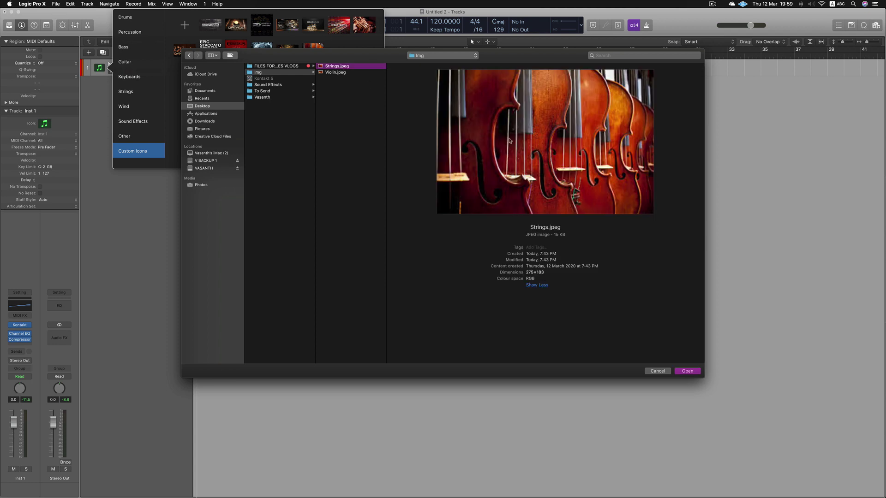
pyautogui.click(687, 372)
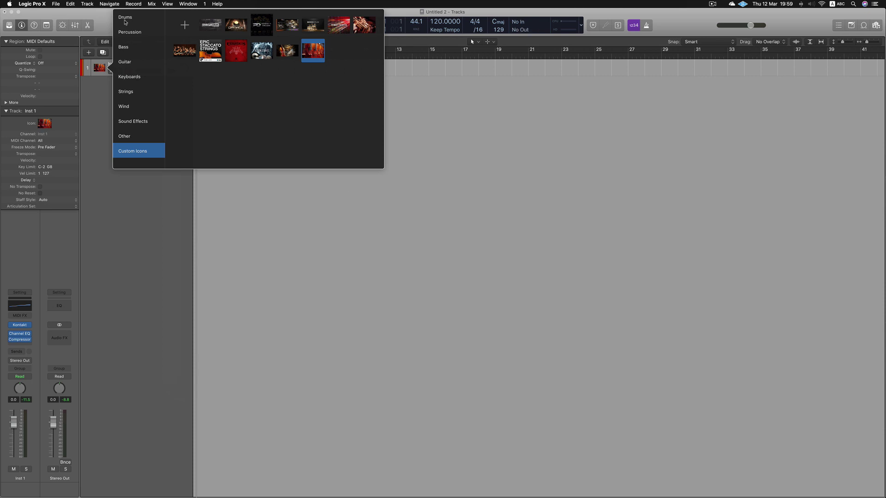
pyautogui.click(397, 116)
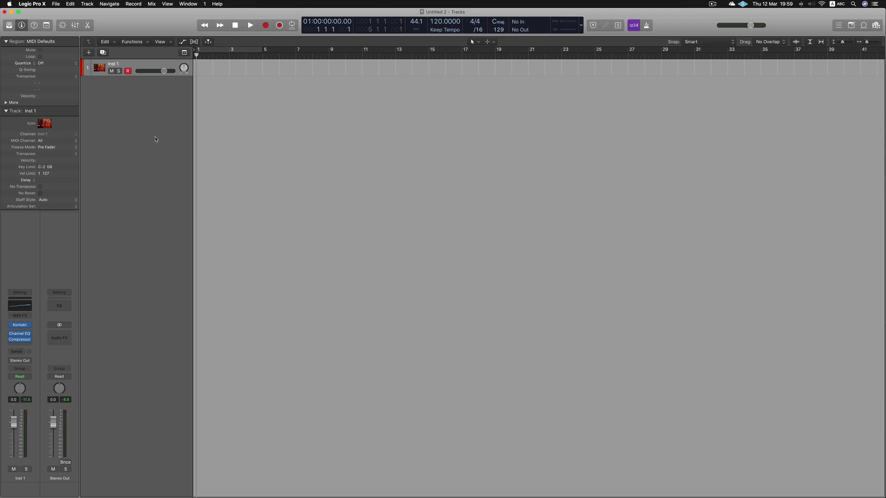
# Step: Save the track's sound as patch 'Strings 1' in Patches > Instrument > STRINGS, then add track Inst 2
pyautogui.click(10, 26)
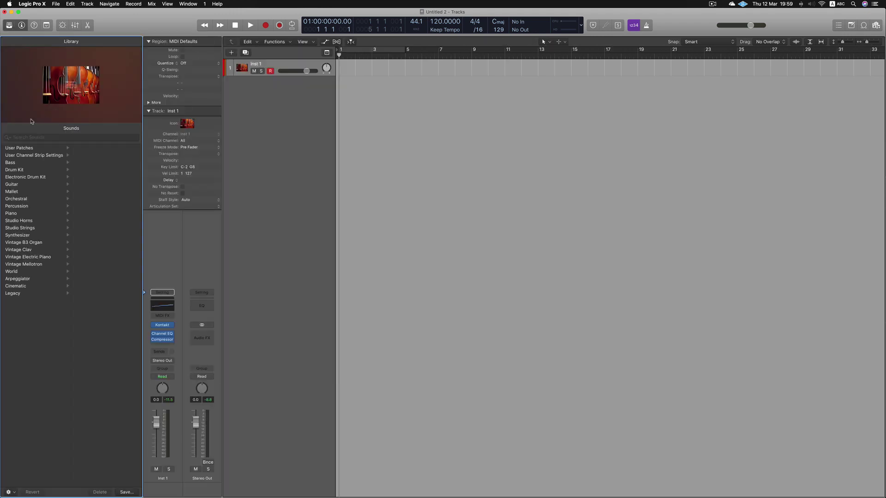
pyautogui.click(132, 493)
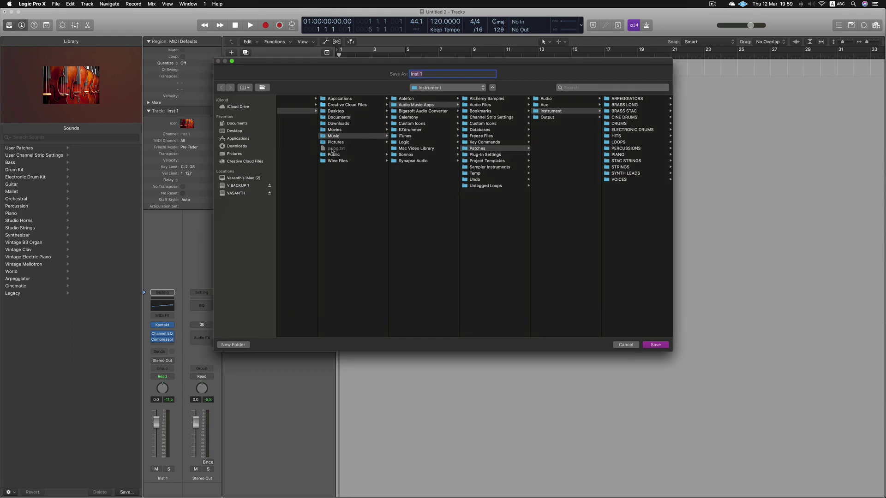
pyautogui.click(571, 115)
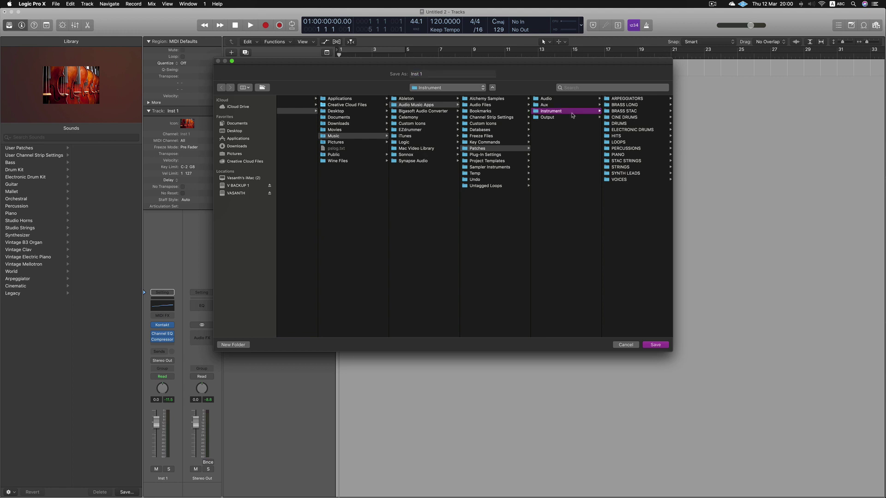
pyautogui.click(630, 167)
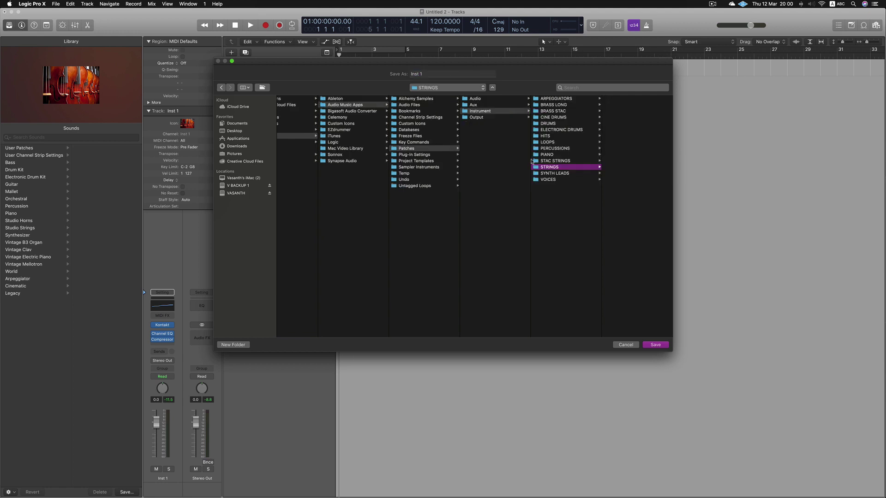
pyautogui.click(428, 74)
pyautogui.write('Strings')
pyautogui.click(665, 346)
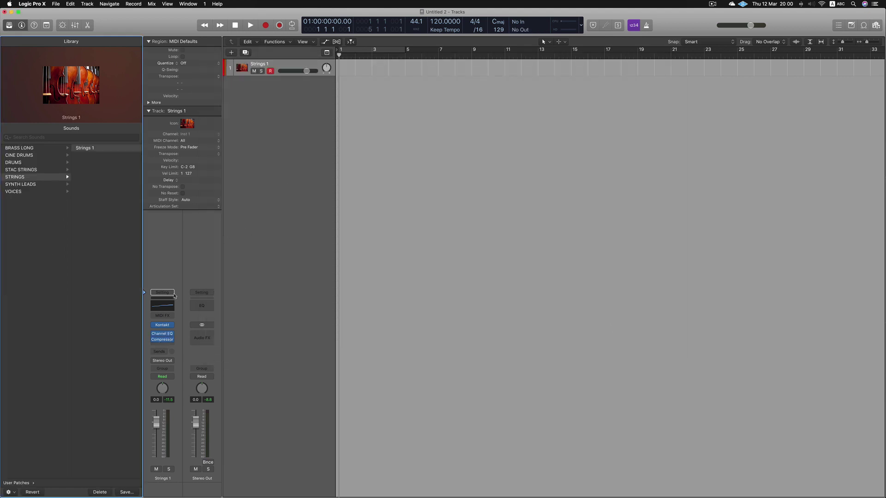
pyautogui.doubleClick(276, 117)
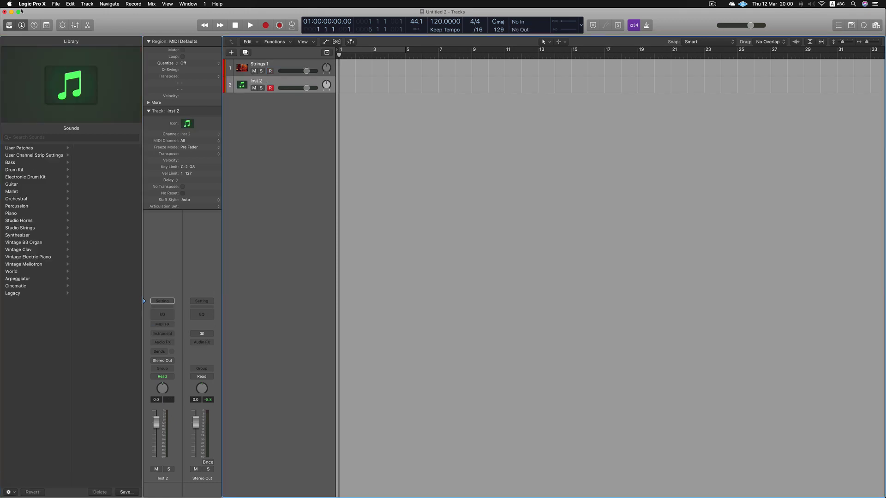
# Step: Load the Strings 1 user patch from STRINGS onto track 2 and show its Kontakt plug-in
pyautogui.click(9, 25)
pyautogui.click(9, 25)
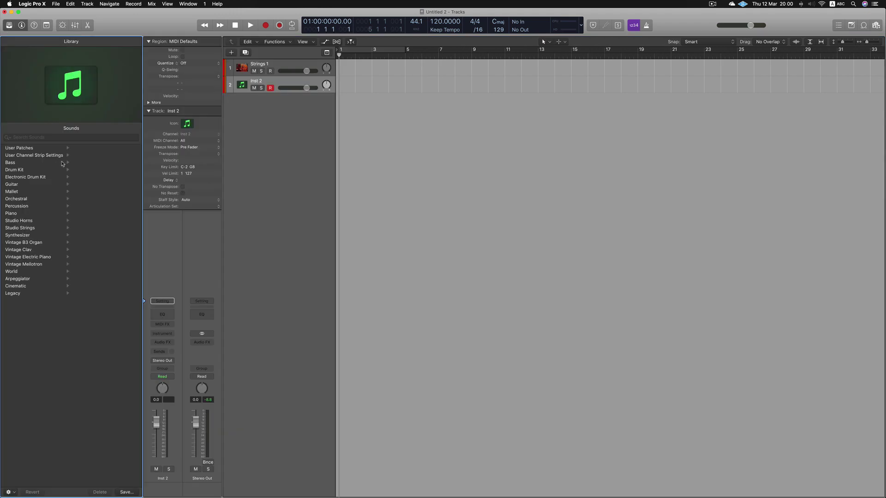
pyautogui.click(30, 149)
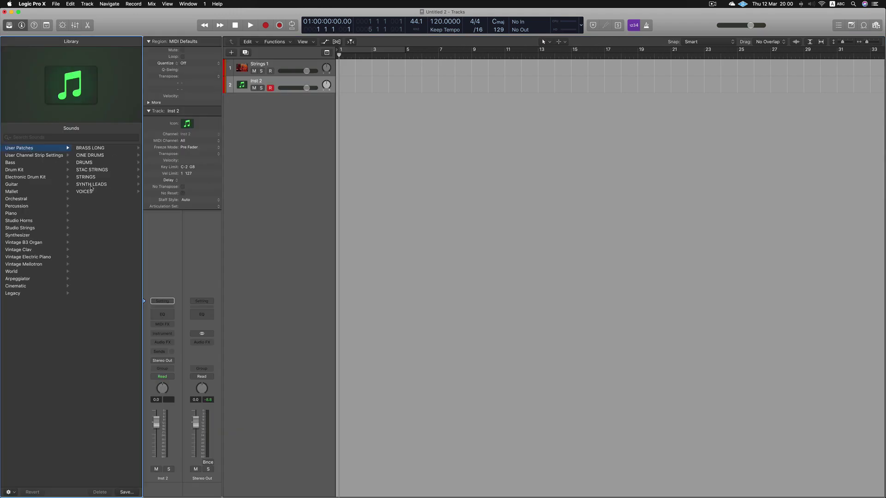
pyautogui.click(104, 178)
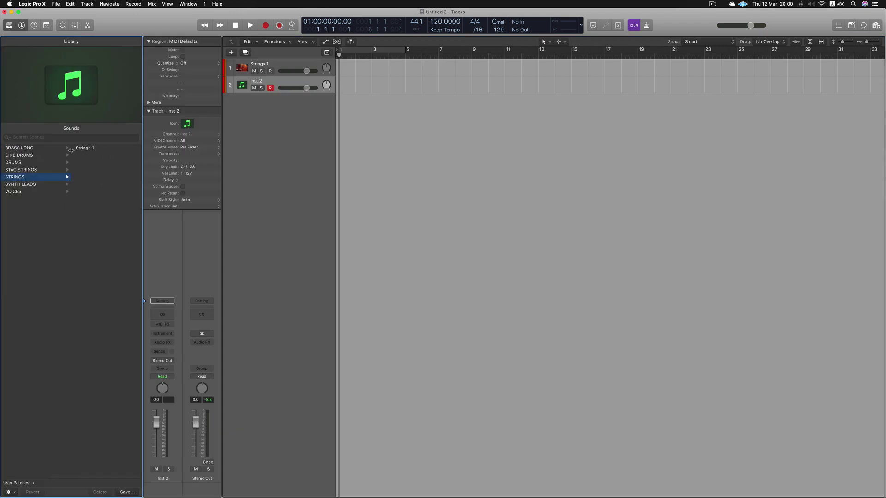
pyautogui.click(85, 148)
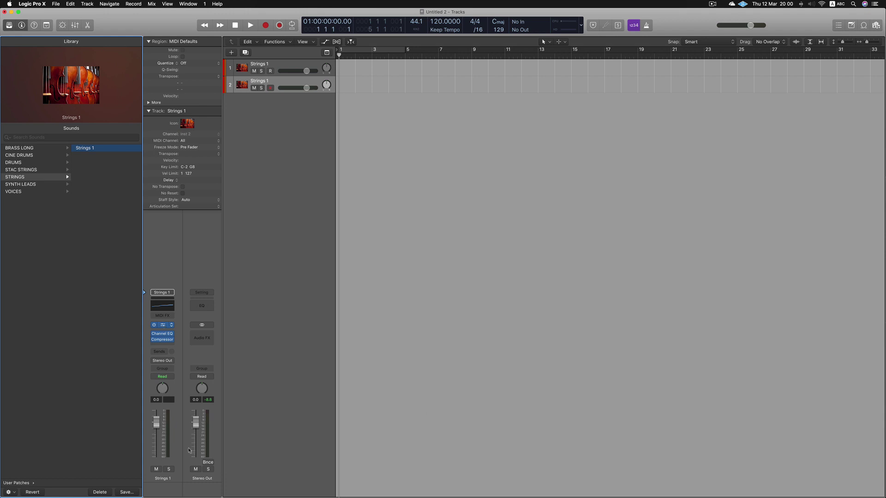
pyautogui.click(162, 325)
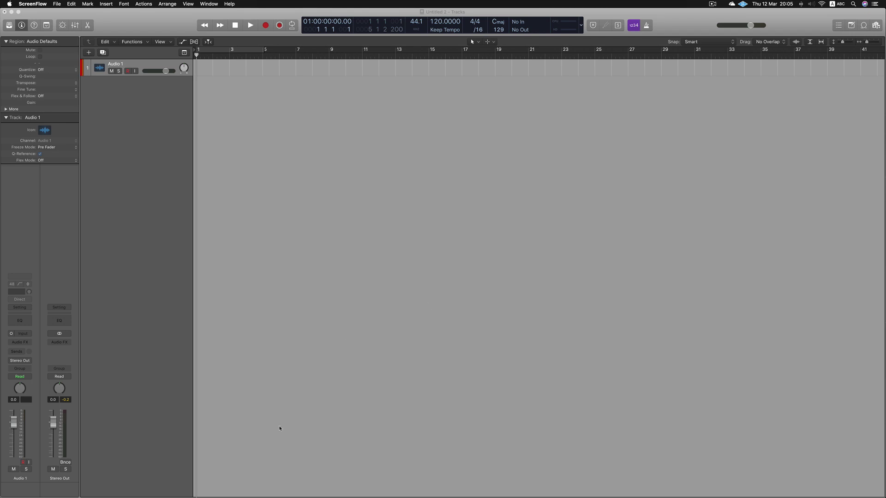
# Step: Search the whole Mac in Finder for 'rev cym'
pyautogui.click(249, 483)
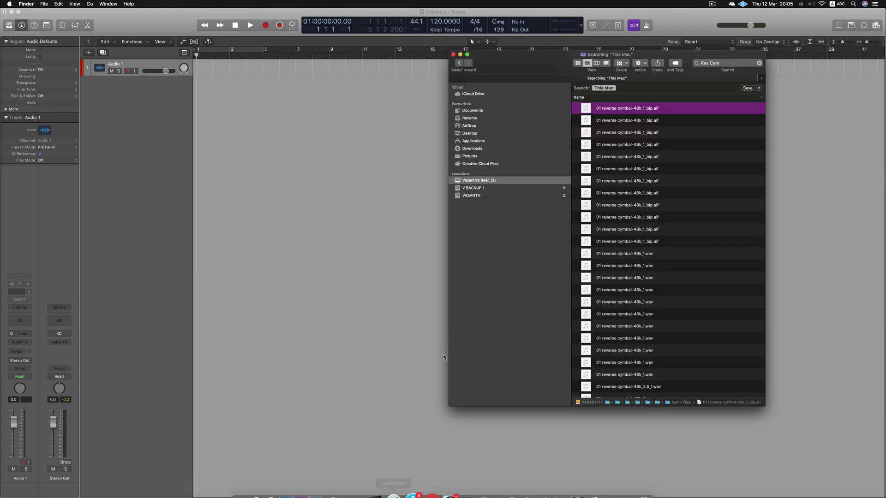
pyautogui.click(485, 195)
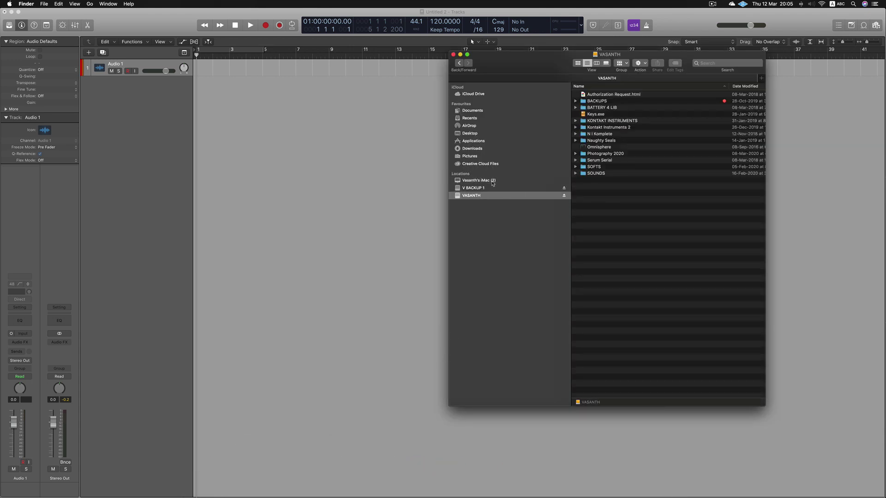
pyautogui.click(492, 182)
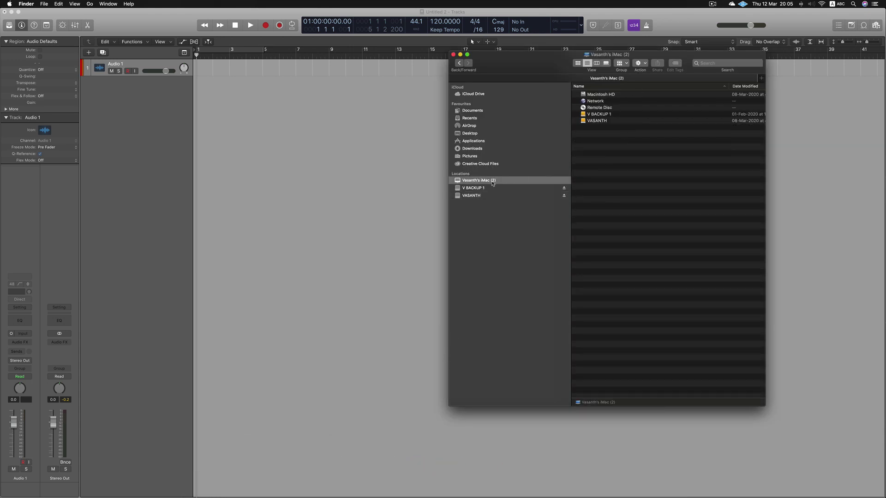
pyautogui.click(722, 63)
pyautogui.write('rev')
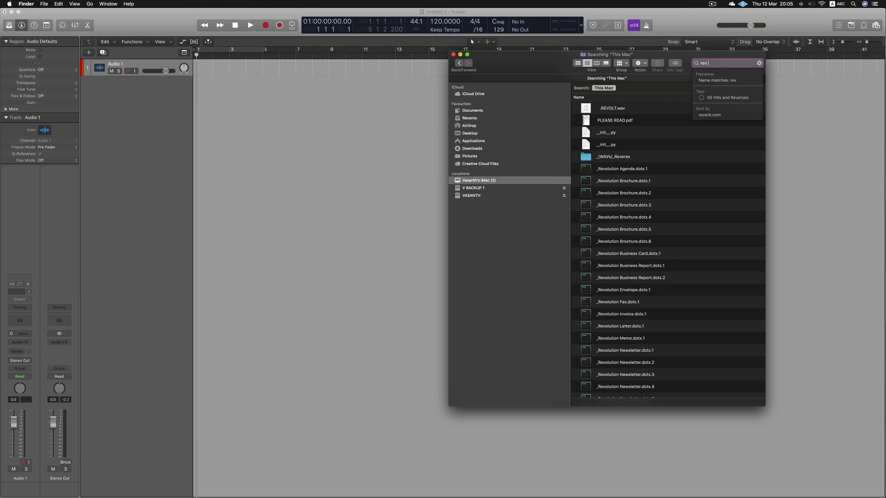
pyautogui.write(' cym')
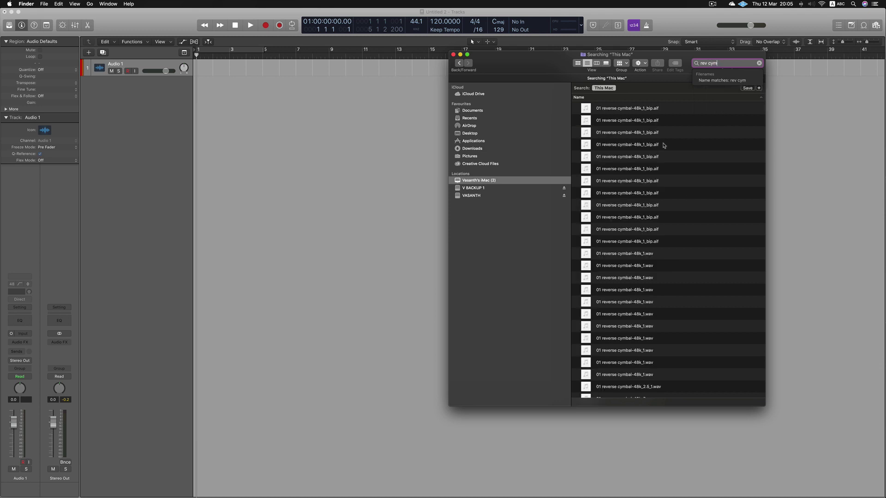
# Step: Preview 01 reverse cymbal-48k_1_bip.aif and drag it onto Logic's audio track
pyautogui.click(642, 109)
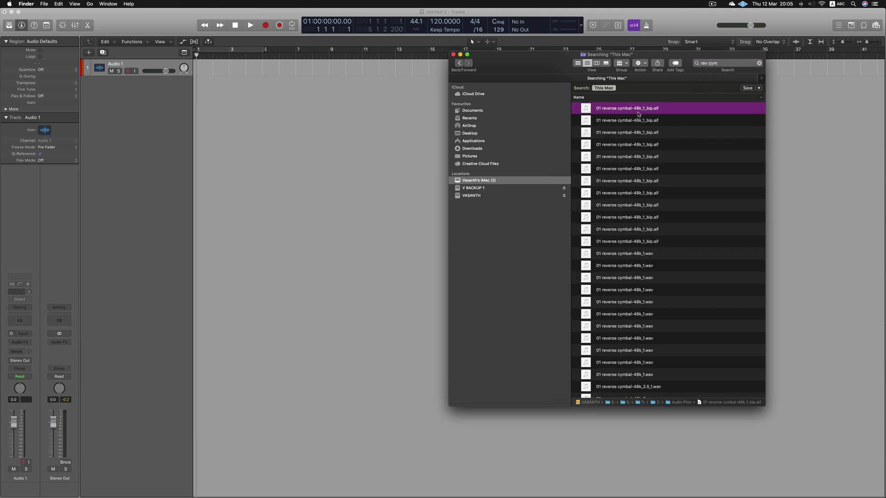
pyautogui.press('space')
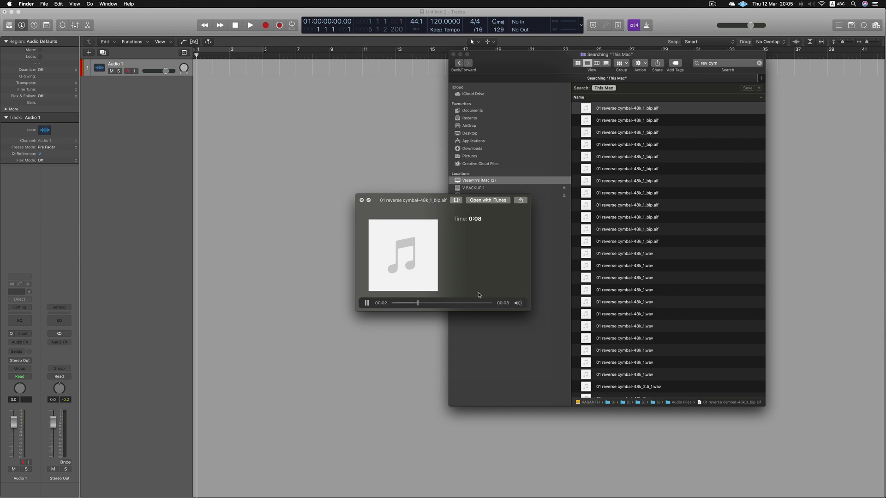
pyautogui.press('space')
pyautogui.moveTo(614, 109); pyautogui.dragTo(325, 141)
pyautogui.click(341, 144)
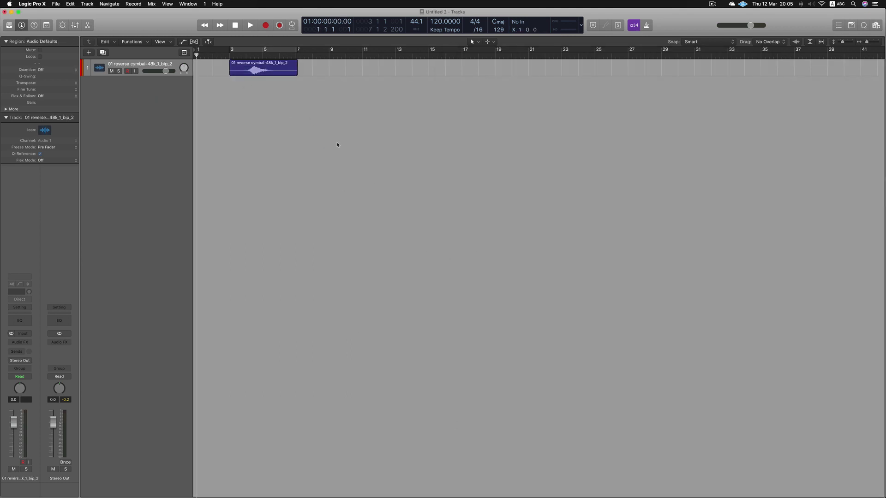
# Step: Move the reverse cymbal region to bar 1 at the playhead
pyautogui.click(258, 70)
pyautogui.press(';')
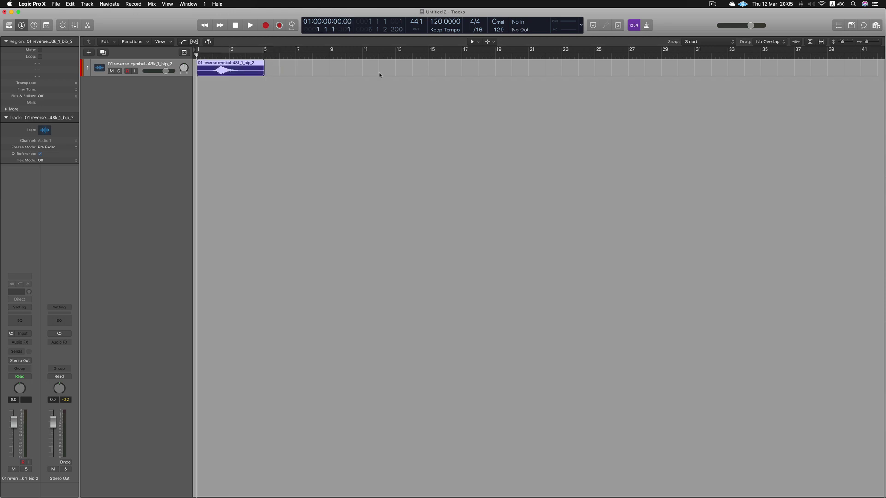
pyautogui.click(344, 73)
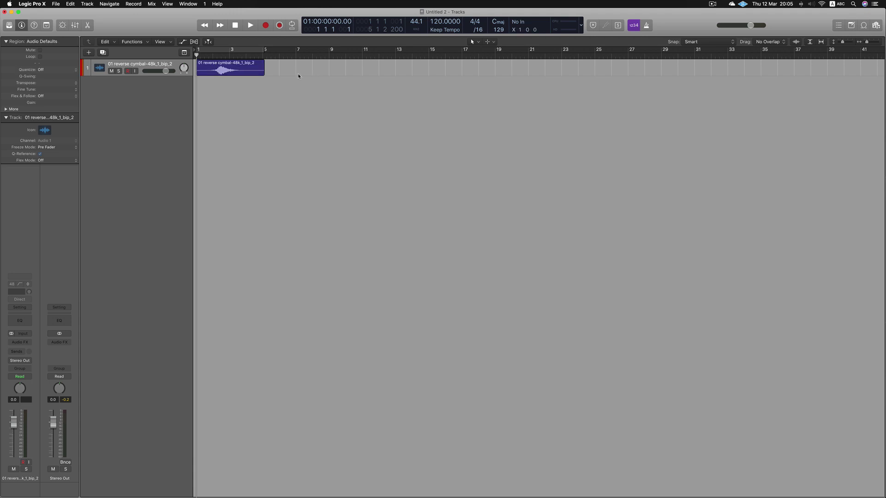
# Step: Delete the reverse cymbal region and show the Apple Loops browser
pyautogui.click(252, 74)
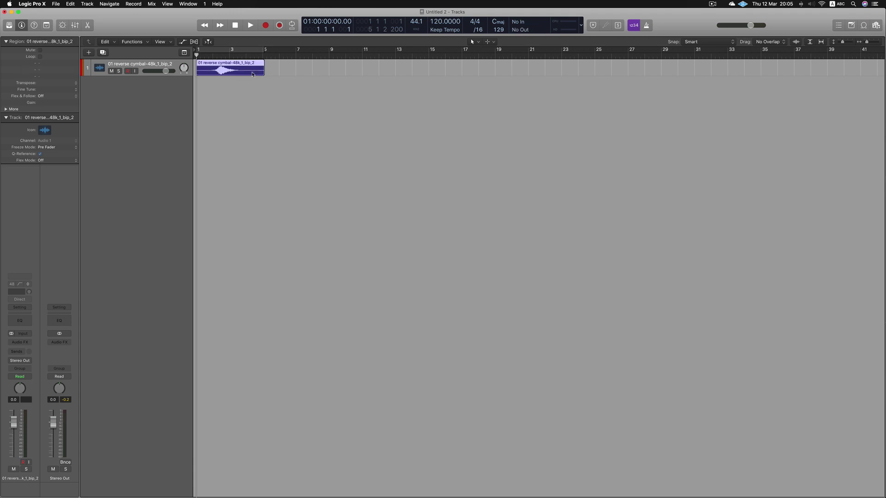
pyautogui.press('Delete')
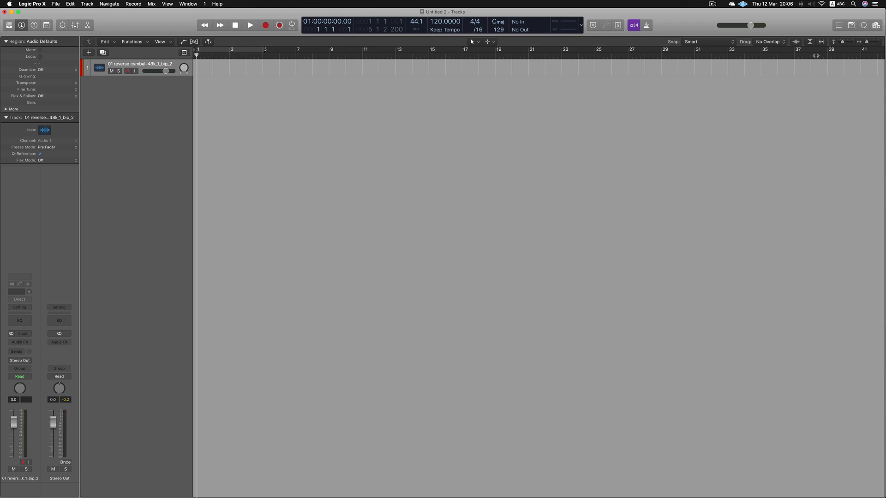
pyautogui.click(863, 25)
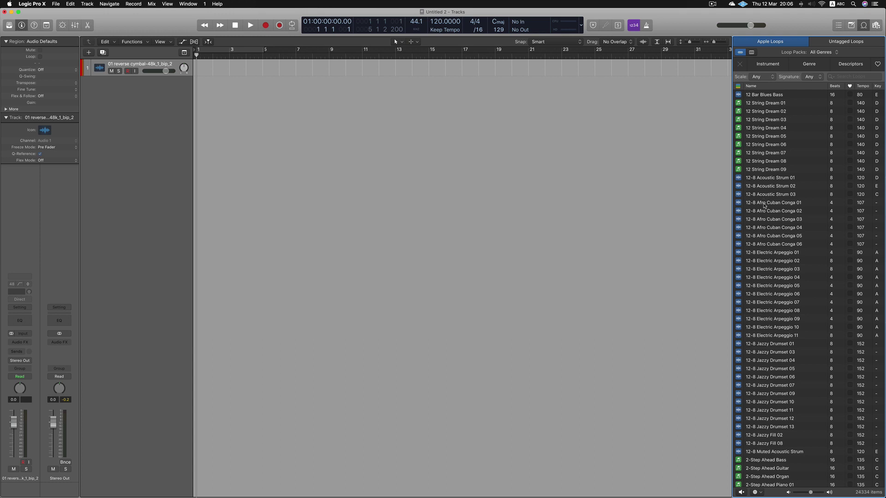
# Step: Switch the Loops browser to the Untagged Loops collection
pyautogui.click(844, 42)
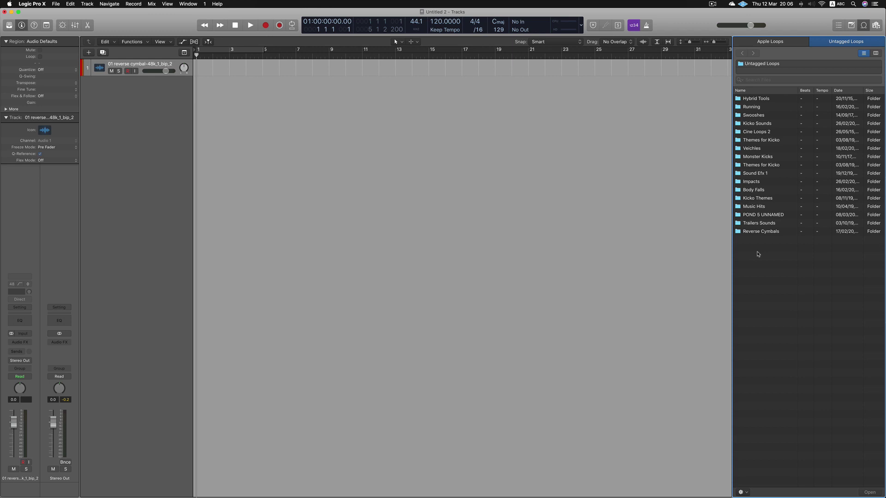
pyautogui.moveTo(758, 254); pyautogui.dragTo(739, 103)
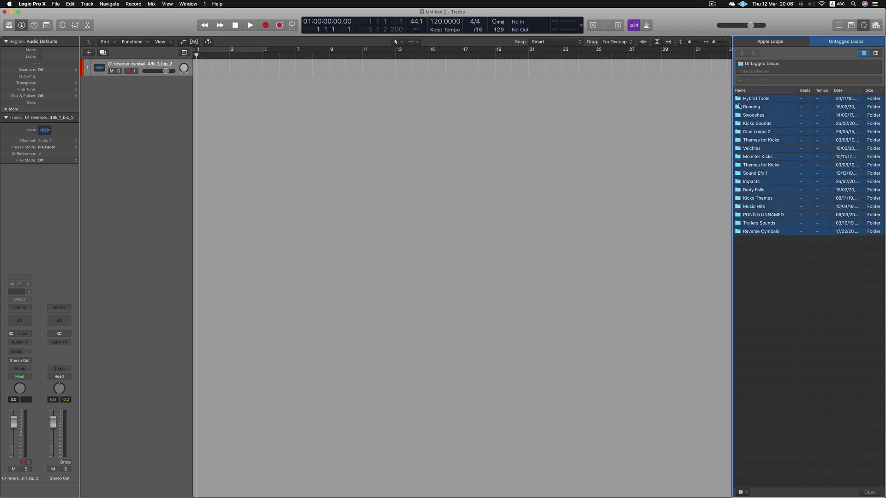
pyautogui.click(756, 261)
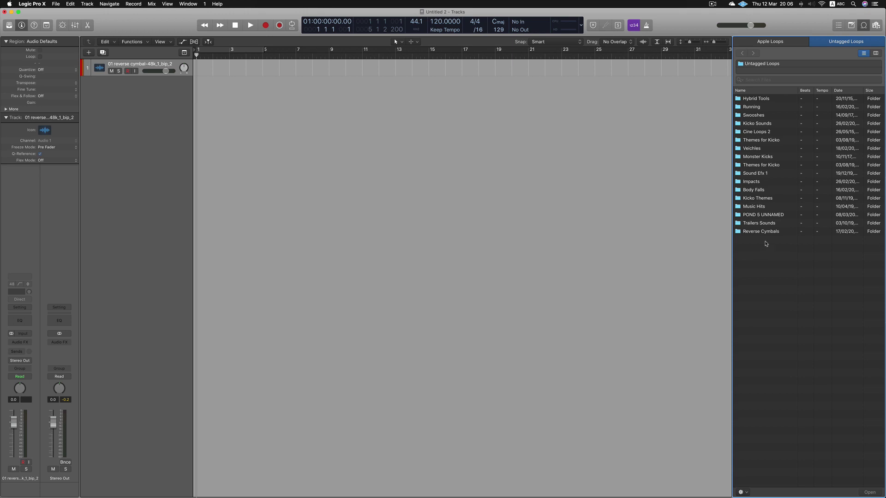
# Step: Drag the Drum Loops 1 folder from SOUNDS in Finder into Untagged Loops and confirm adding it
pyautogui.click(249, 490)
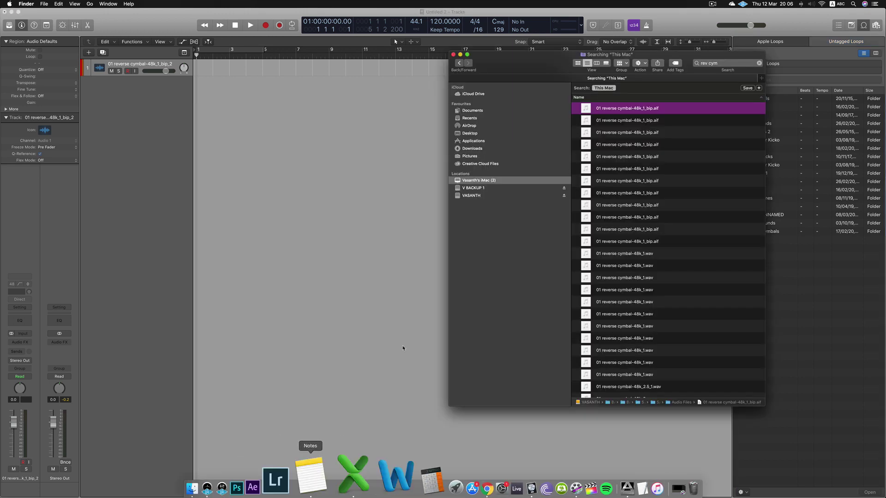
pyautogui.click(476, 196)
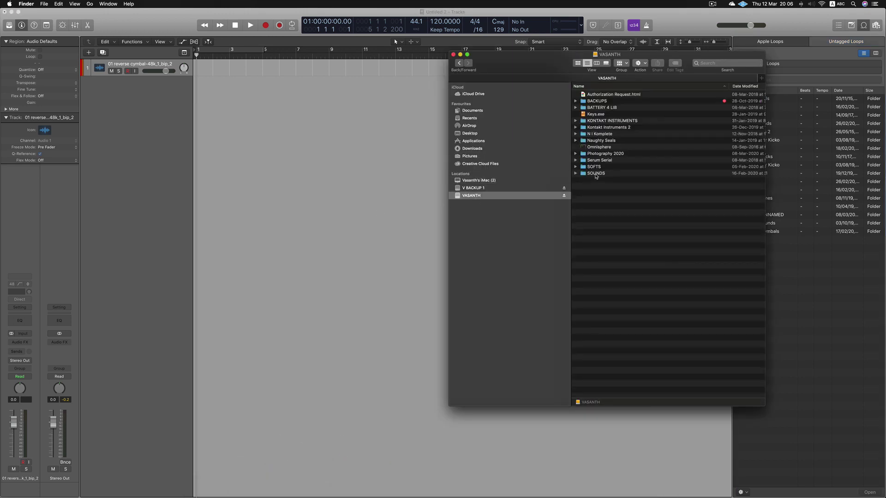
pyautogui.doubleClick(596, 174)
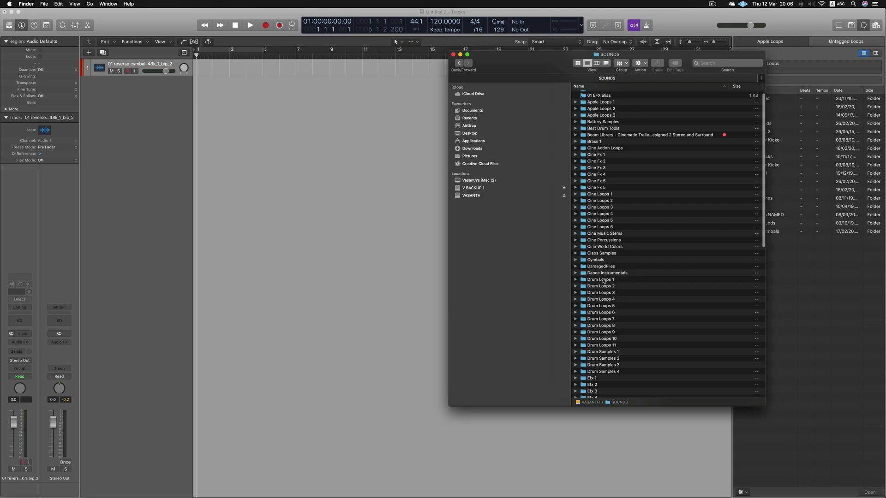
pyautogui.click(604, 280)
pyautogui.doubleClick(604, 280)
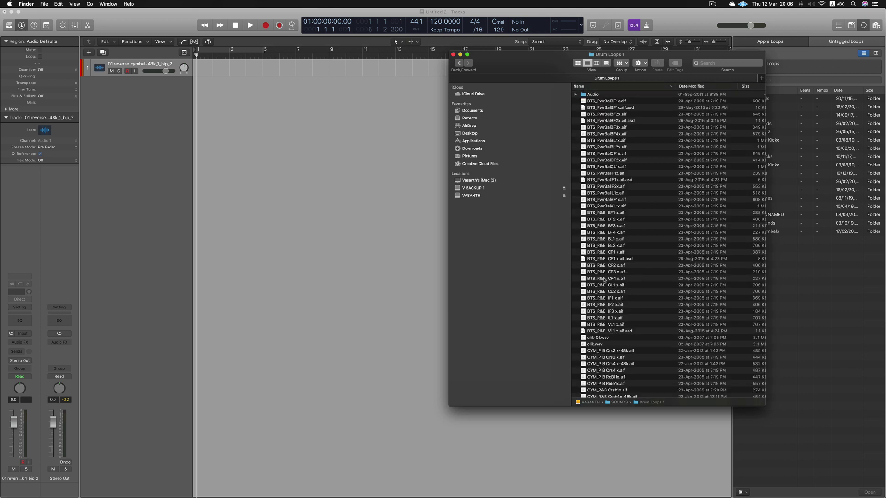
pyautogui.click(459, 63)
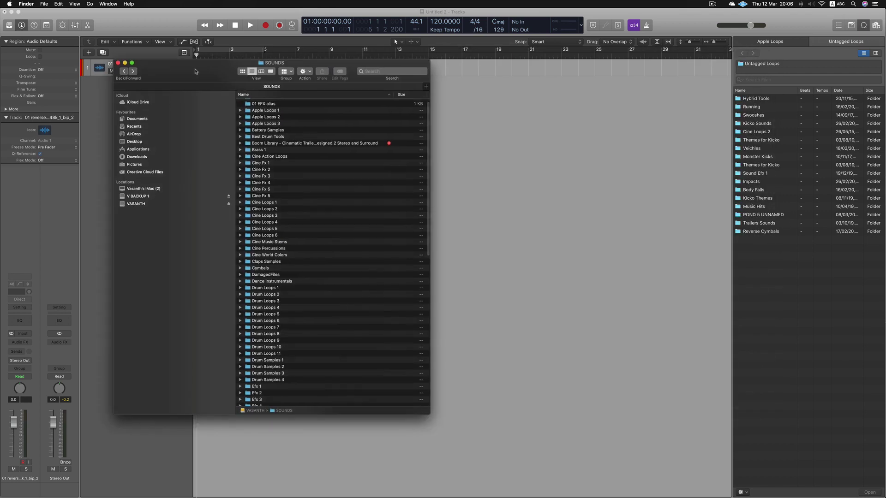
pyautogui.moveTo(531, 63); pyautogui.dragTo(196, 71)
pyautogui.moveTo(267, 292); pyautogui.dragTo(767, 252)
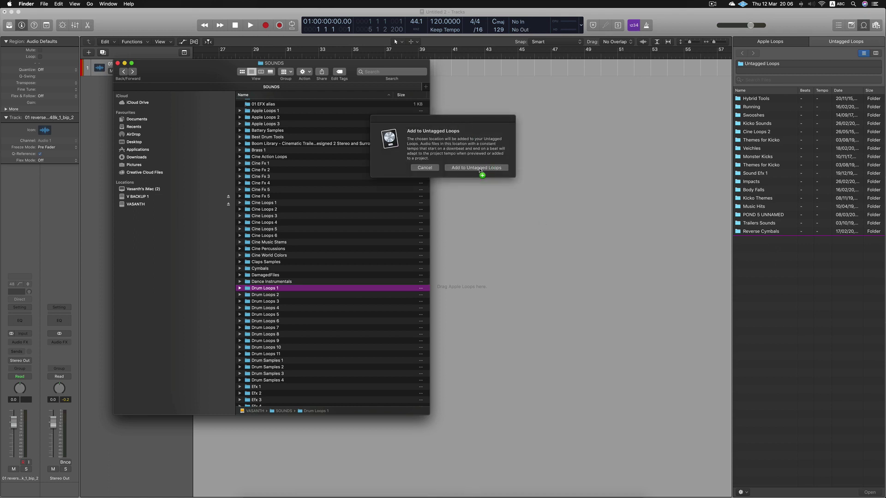
pyautogui.click(479, 168)
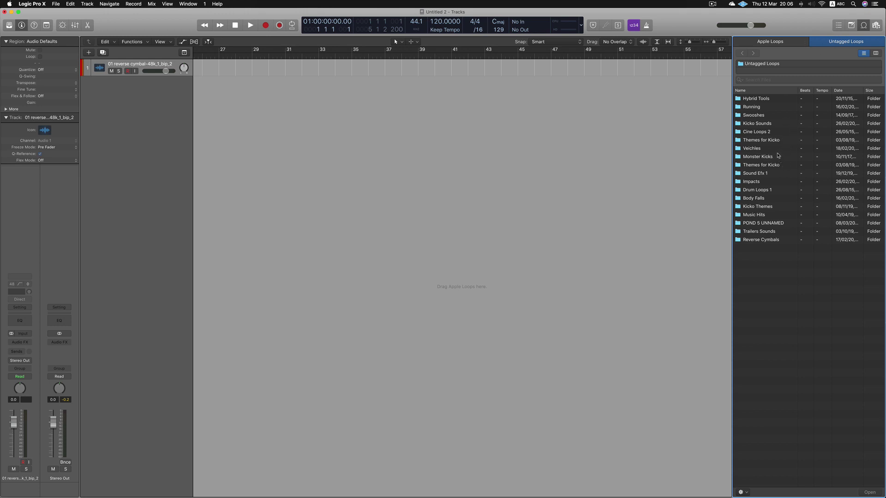
# Step: Open Drum Loops 1 in column view and audition BTS_PwrBalBF1x.aif and another loop
pyautogui.click(773, 191)
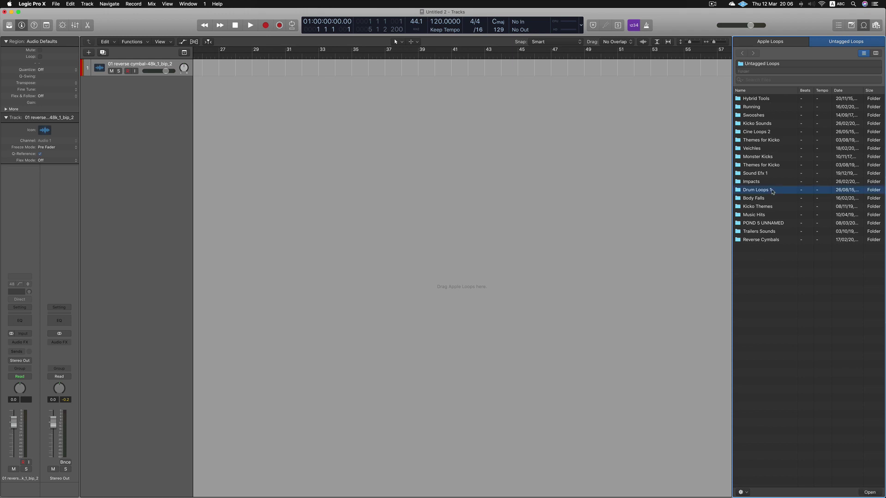
pyautogui.click(875, 54)
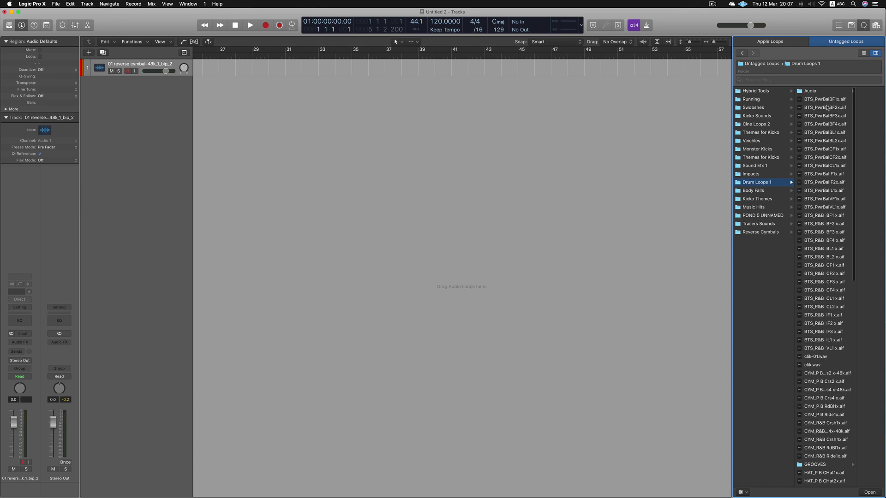
pyautogui.click(829, 99)
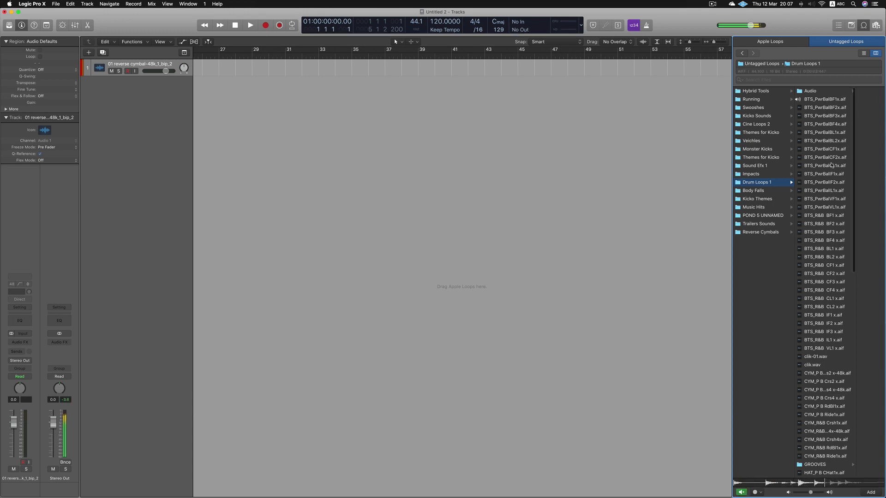
pyautogui.click(825, 141)
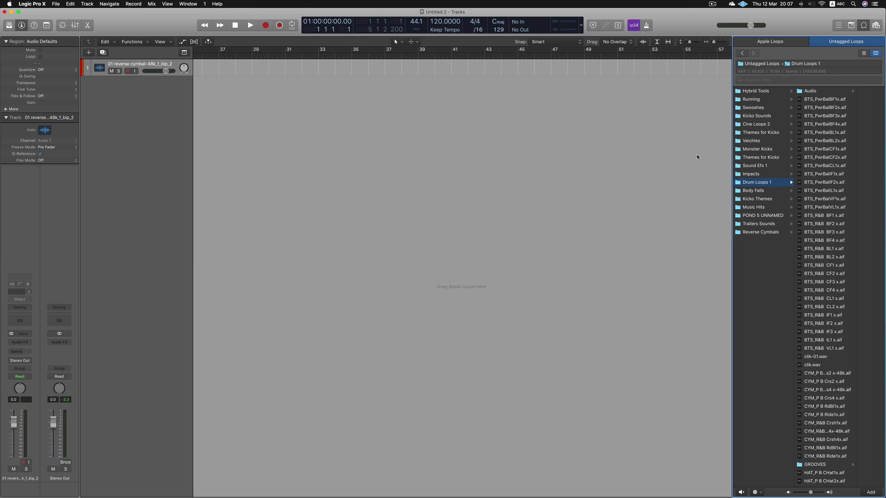
# Step: Place BTS_PwrBalBF1x on track 1 near bar 32 and play it back
pyautogui.click(833, 101)
pyautogui.moveTo(832, 101); pyautogui.dragTo(298, 68)
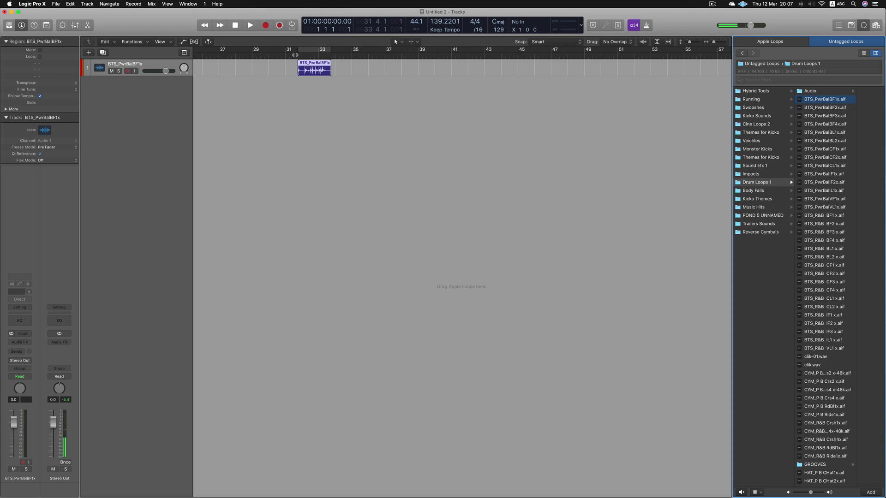
pyautogui.press('space')
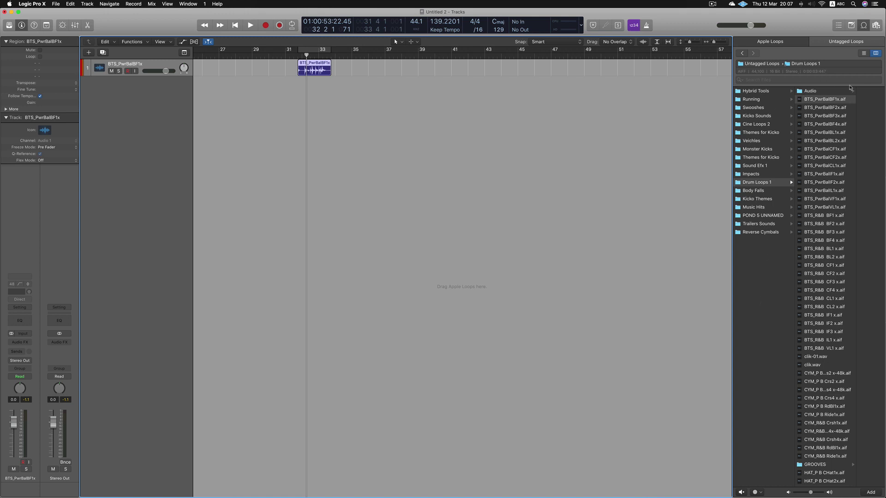
pyautogui.click(804, 80)
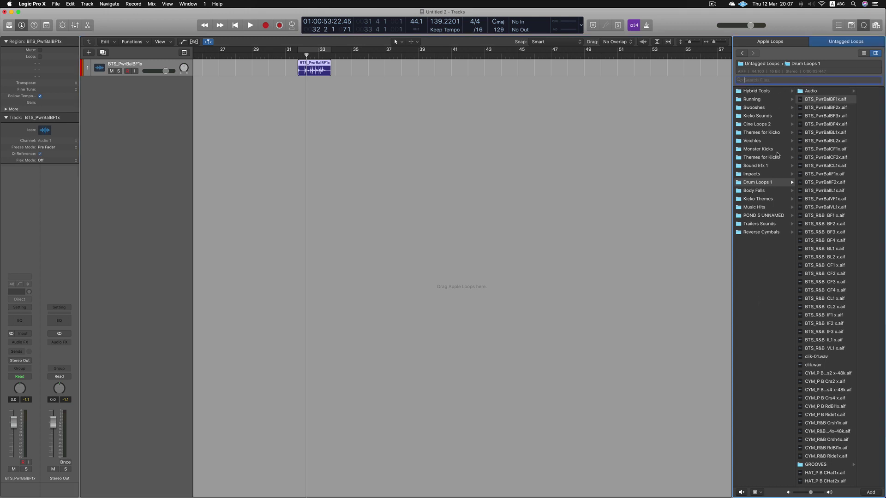
# Step: Search loops for 'rev cym' and drag Rev Cym 1.wav onto a new track near bar 31
pyautogui.press('Escape')
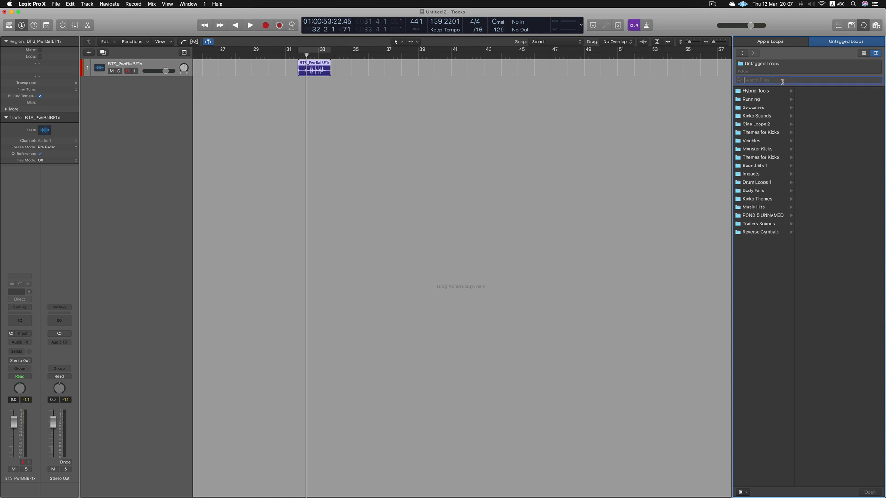
pyautogui.write('rev')
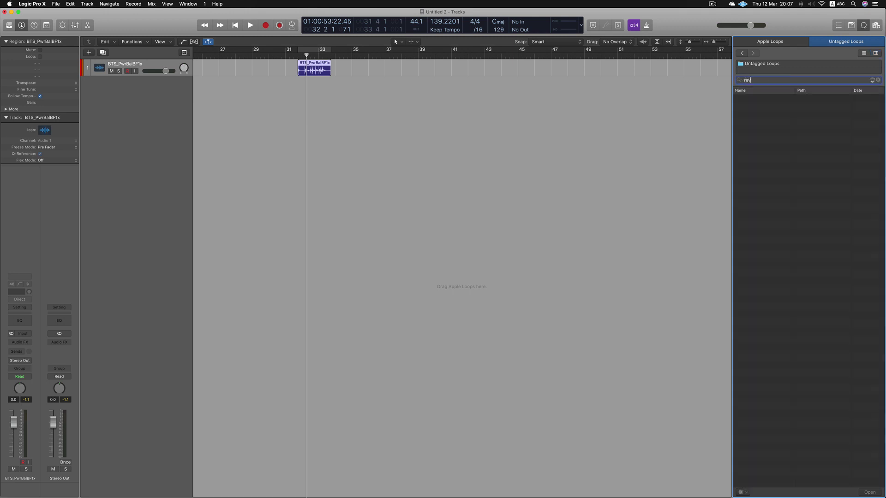
pyautogui.write(' cym')
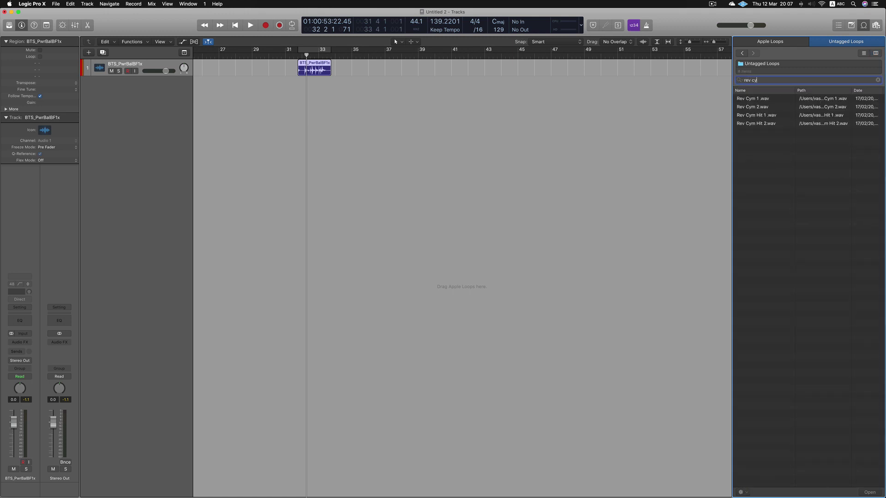
pyautogui.click(775, 102)
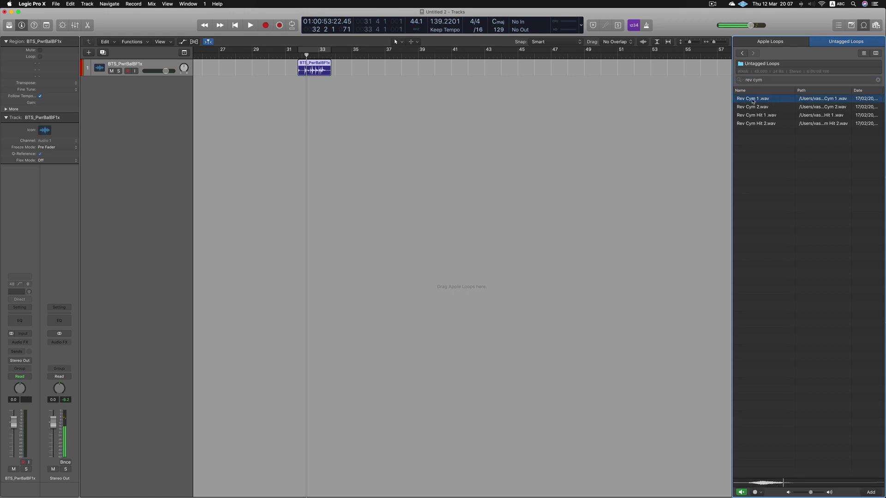
pyautogui.moveTo(775, 102); pyautogui.dragTo(304, 84)
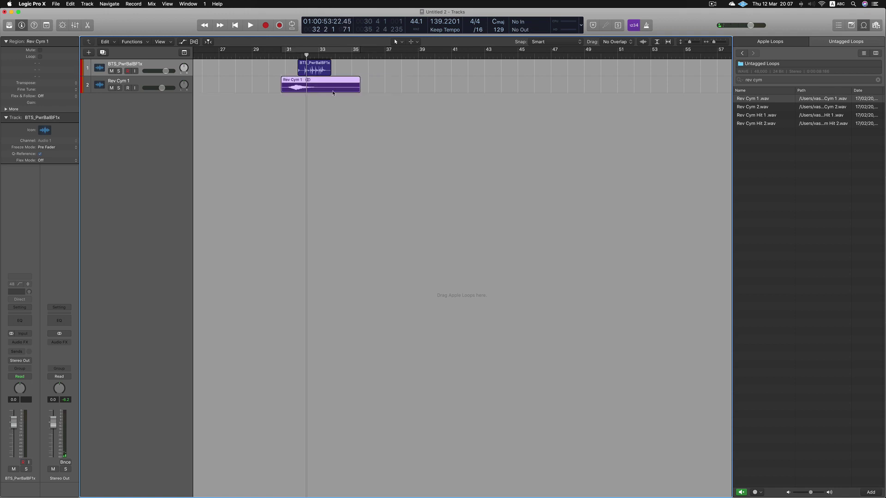
pyautogui.click(282, 56)
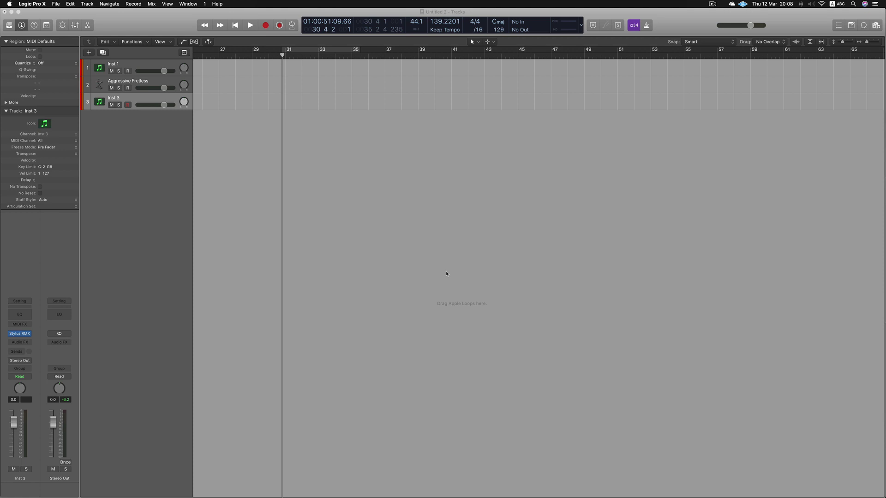
pyautogui.click(153, 66)
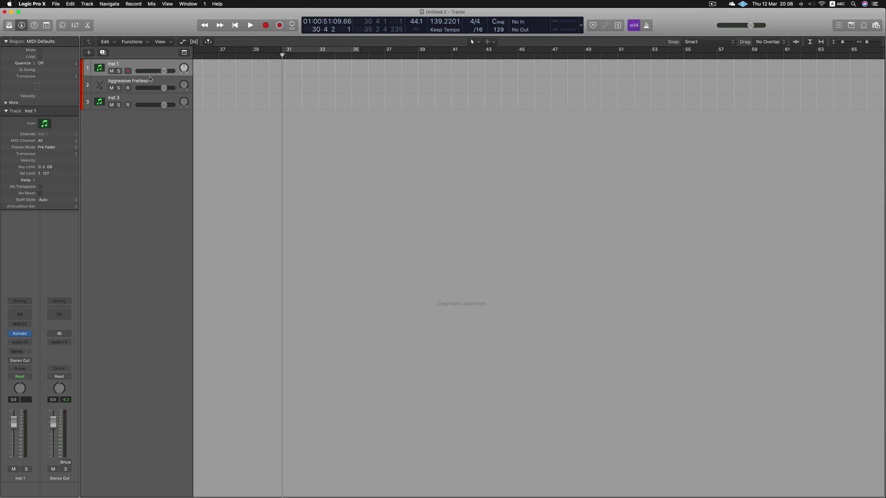
pyautogui.click(149, 82)
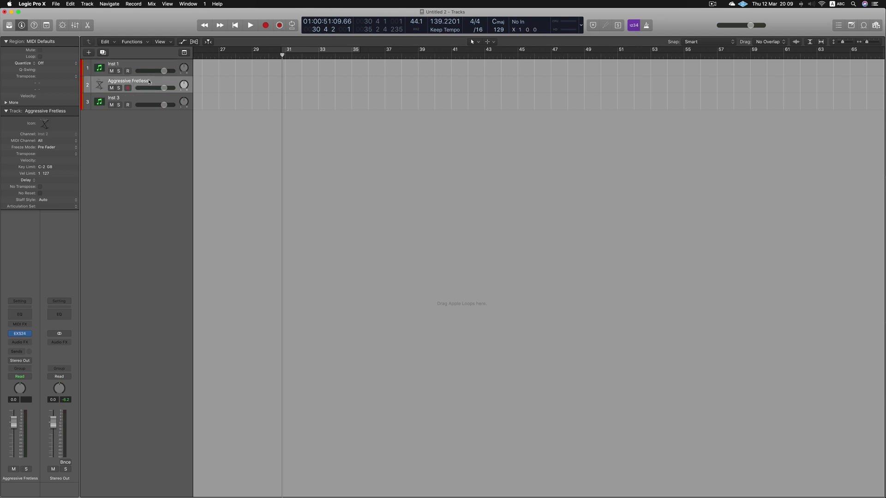
pyautogui.click(143, 68)
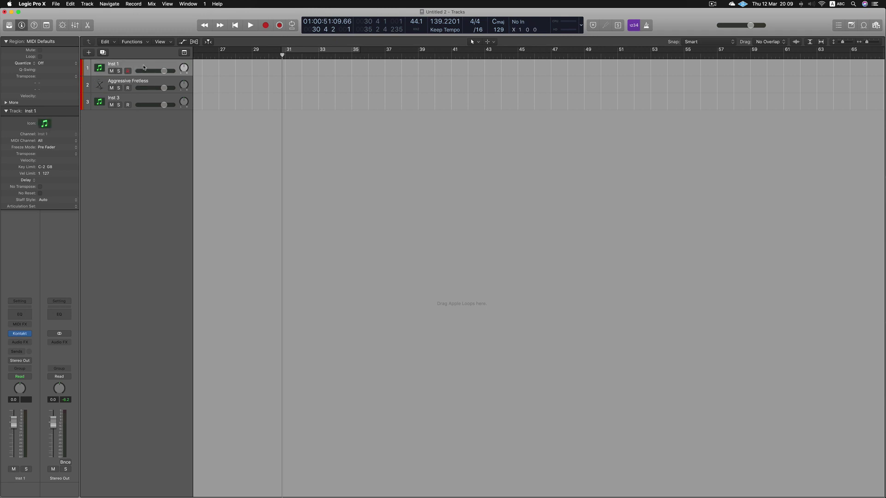
pyautogui.moveTo(23, 338)
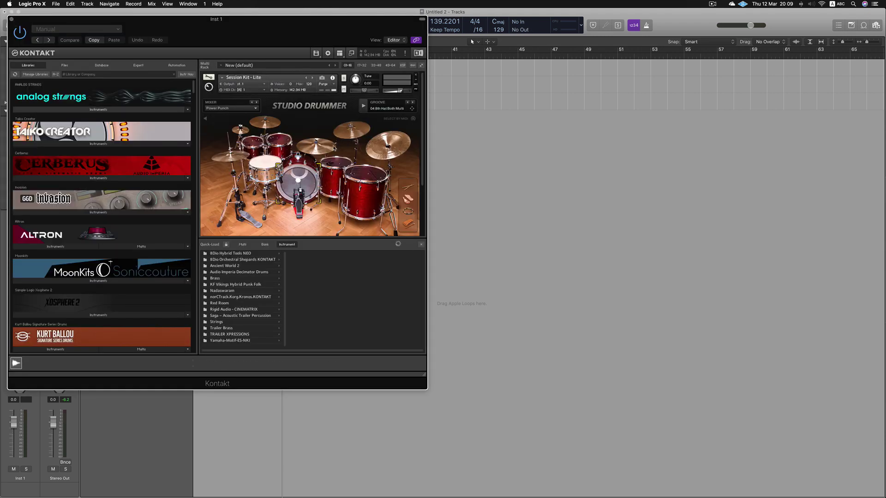
pyautogui.click(12, 19)
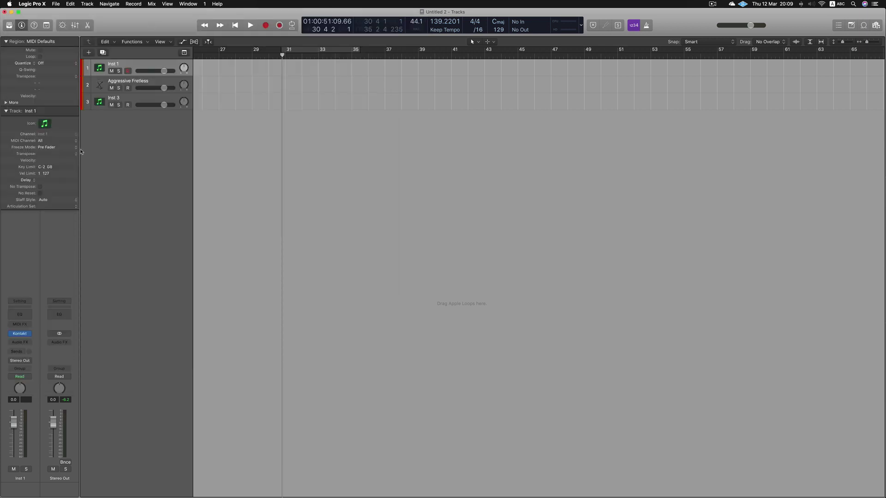
pyautogui.press('Down')
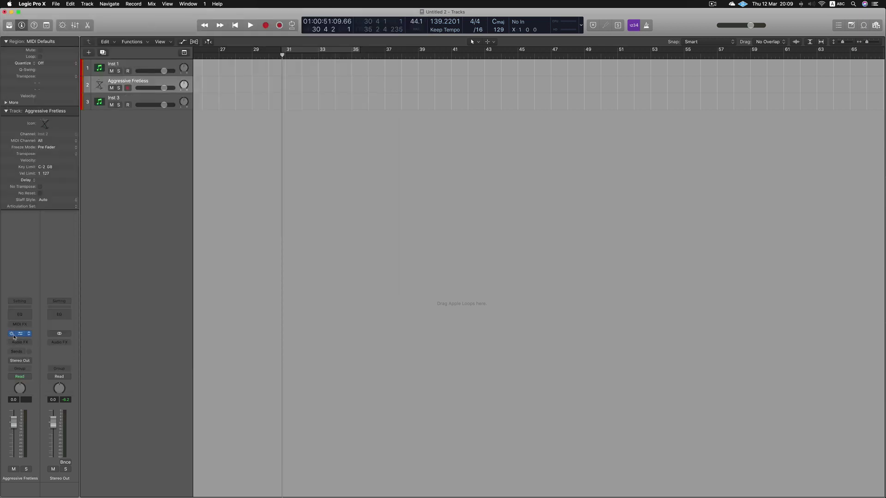
# Step: Open the Aggressive Fretless EXS24 window, centre it, link it to the selected track, then select Inst 1
pyautogui.press('v')
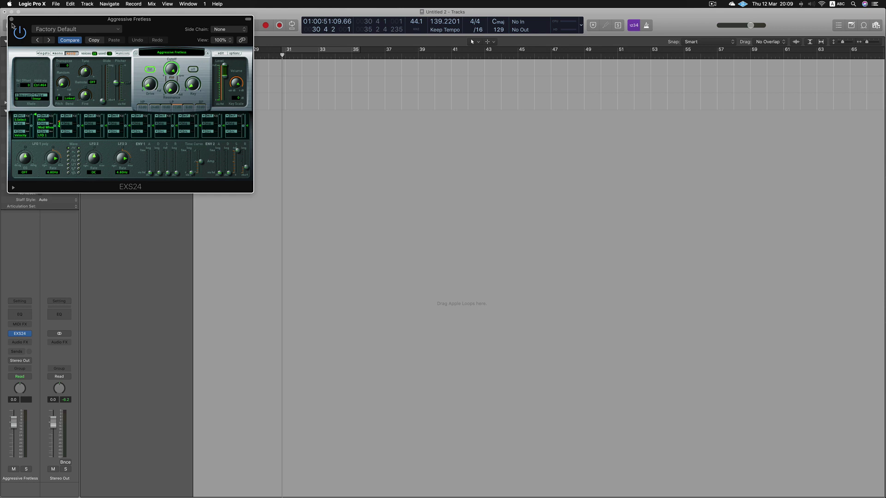
pyautogui.moveTo(76, 20); pyautogui.dragTo(292, 70)
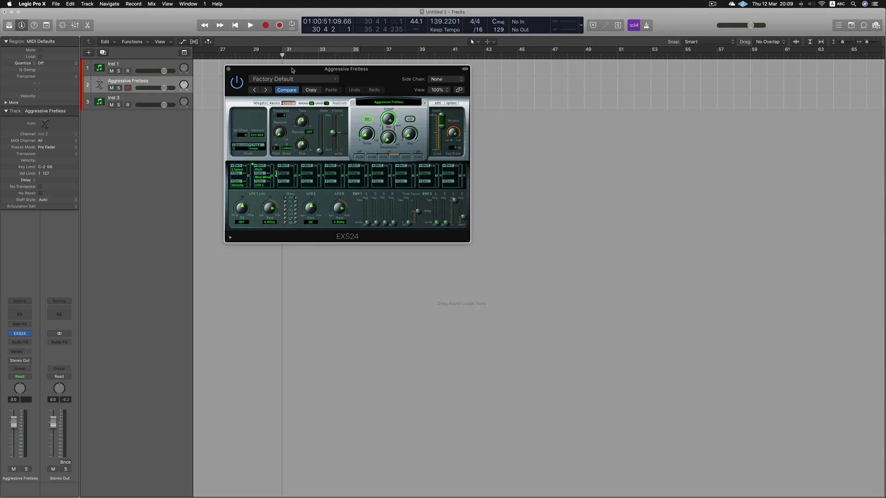
pyautogui.moveTo(379, 77); pyautogui.dragTo(343, 80)
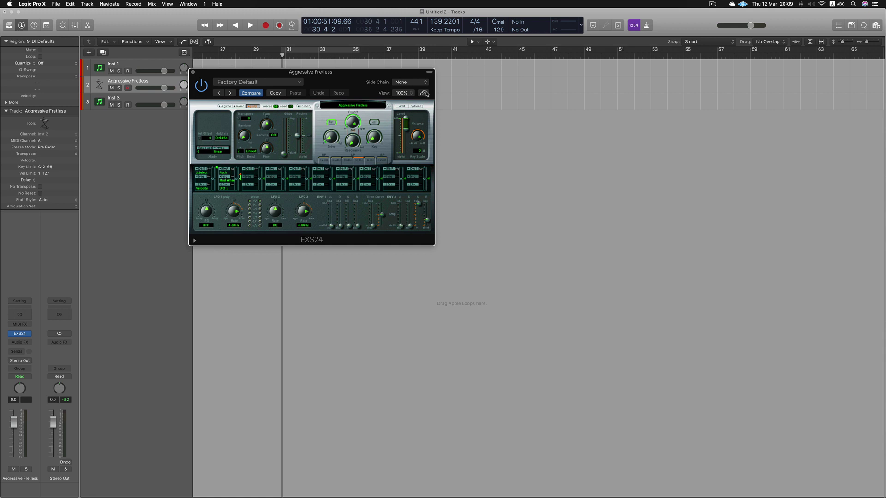
pyautogui.click(424, 93)
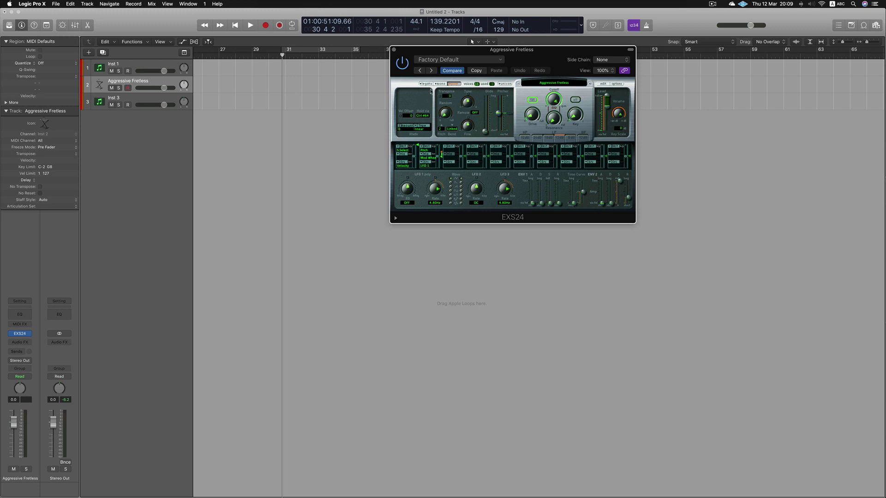
pyautogui.click(143, 67)
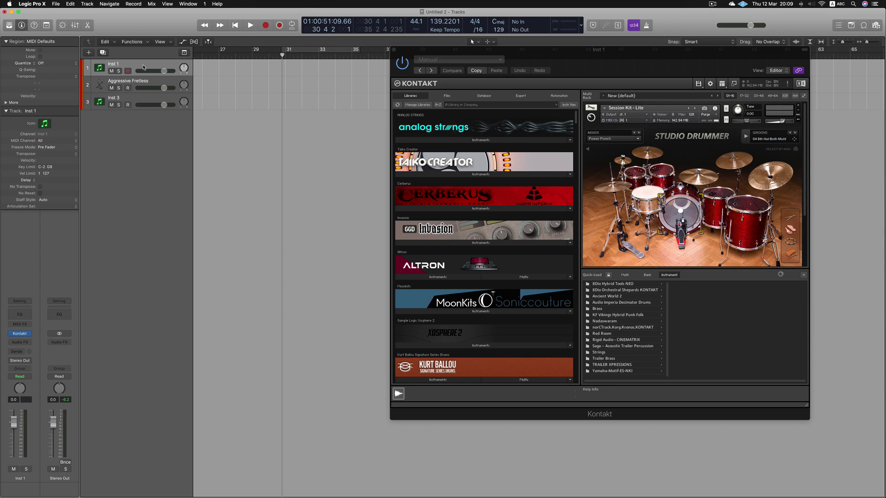
# Step: Check Inst 1's Kontakt window, then view and reposition Inst 3's Stylus RMX window
pyautogui.moveTo(641, 69); pyautogui.dragTo(636, 60)
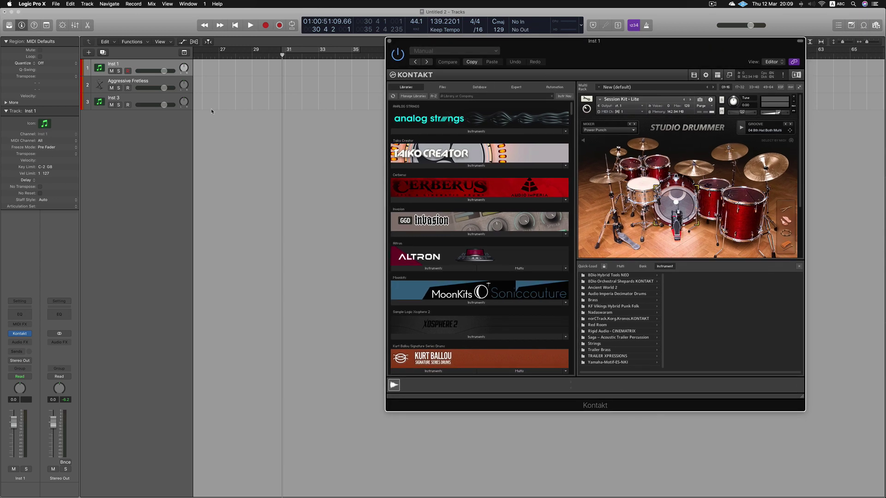
pyautogui.click(142, 101)
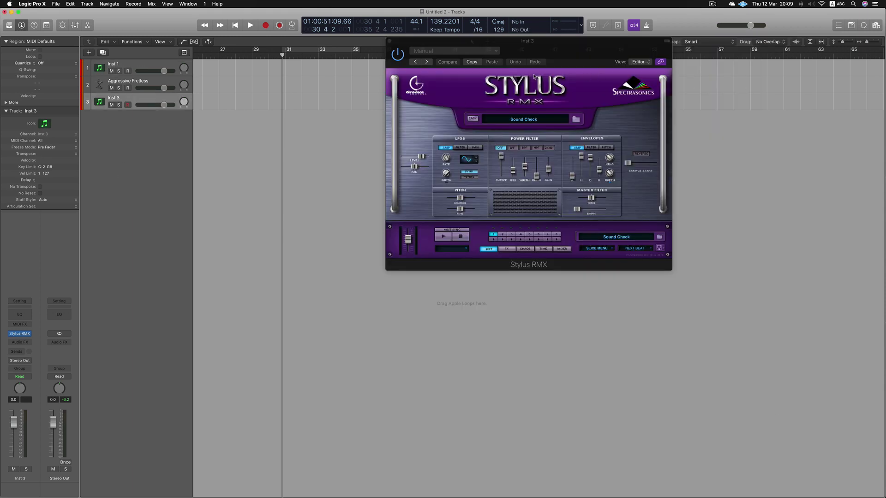
pyautogui.moveTo(574, 48); pyautogui.dragTo(508, 59)
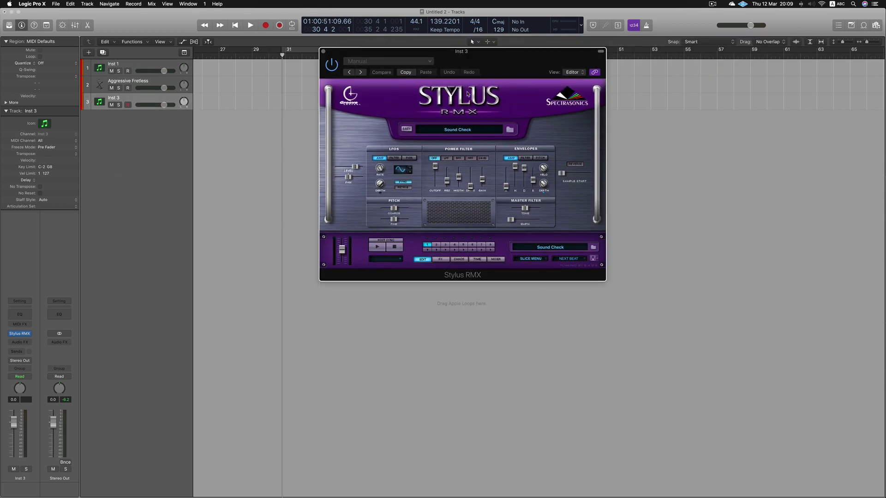
pyautogui.click(323, 52)
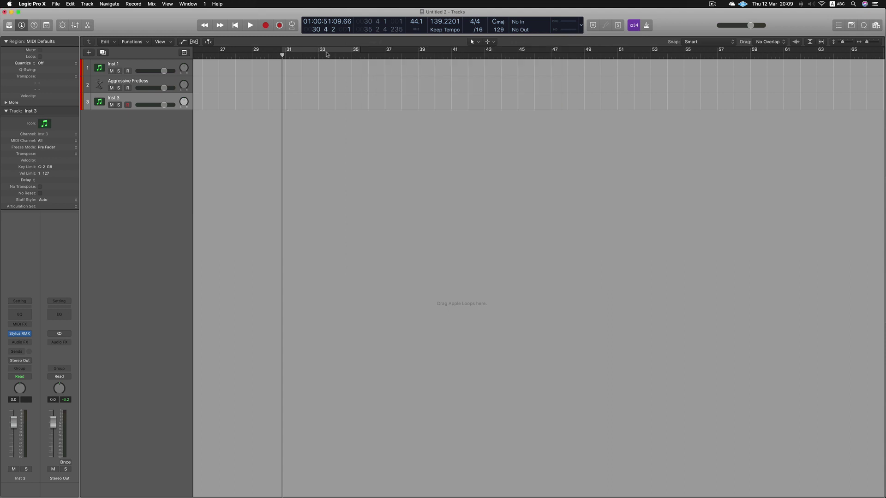
pyautogui.click(19, 333)
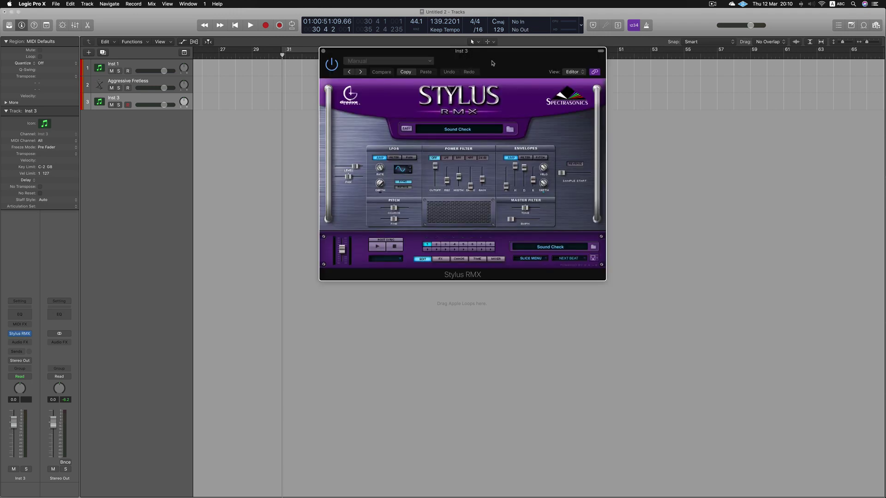
pyautogui.moveTo(469, 54); pyautogui.dragTo(530, 53)
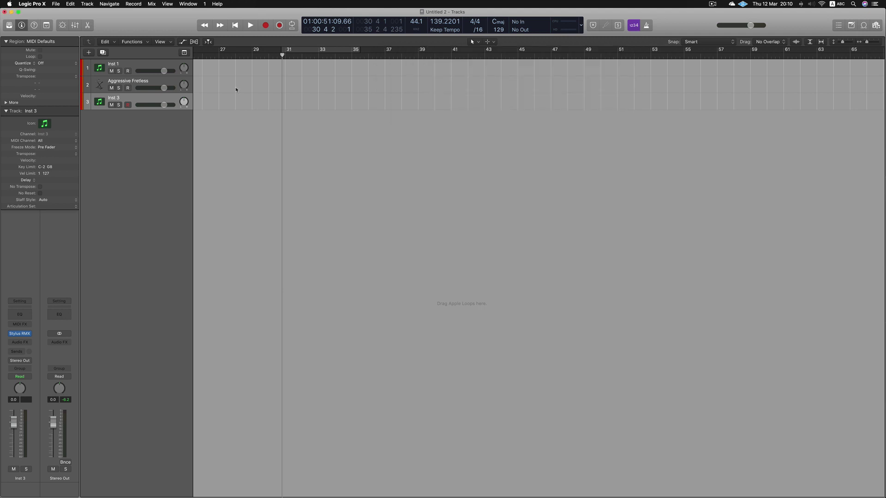
pyautogui.click(383, 50)
# Step: Select the Aggressive Fretless and Inst 1 tracks and step through the tracks' instrument windows
pyautogui.click(142, 81)
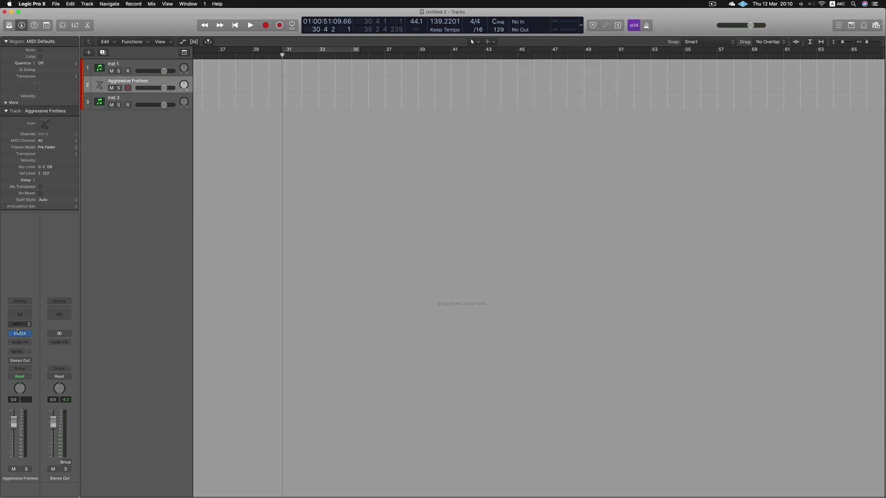
pyautogui.click(138, 71)
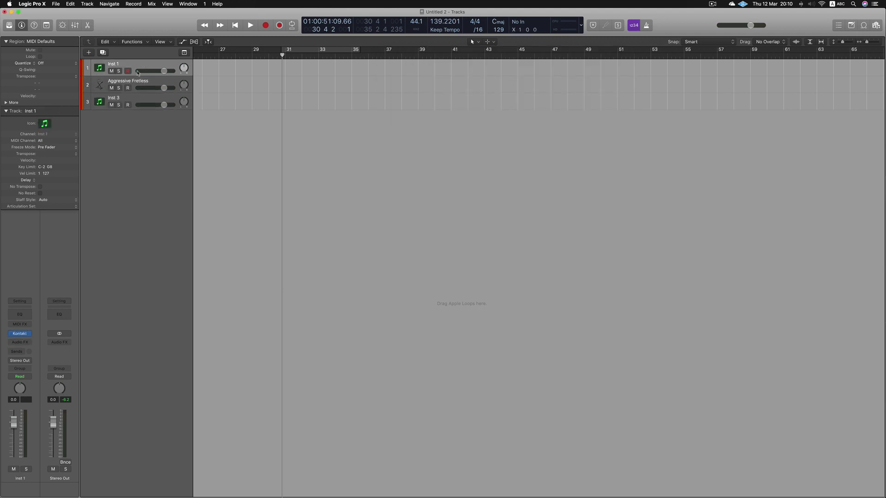
pyautogui.moveTo(21, 335)
pyautogui.press('Down')
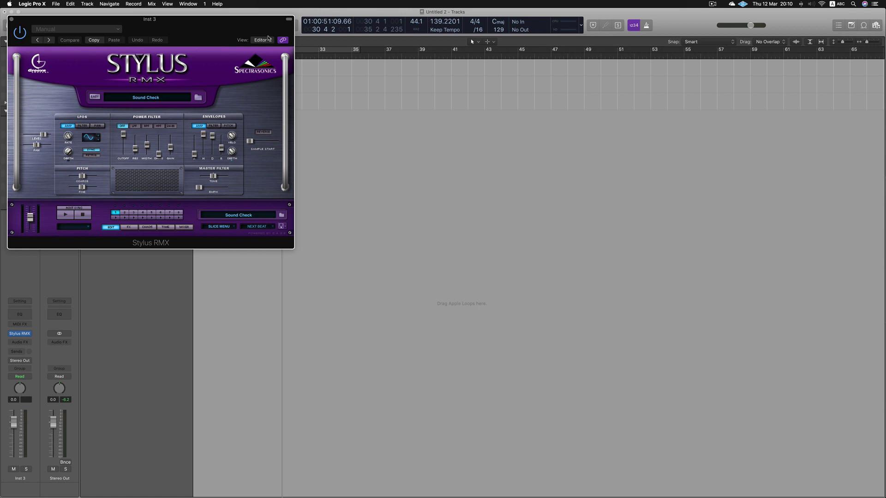
pyautogui.press('Up')
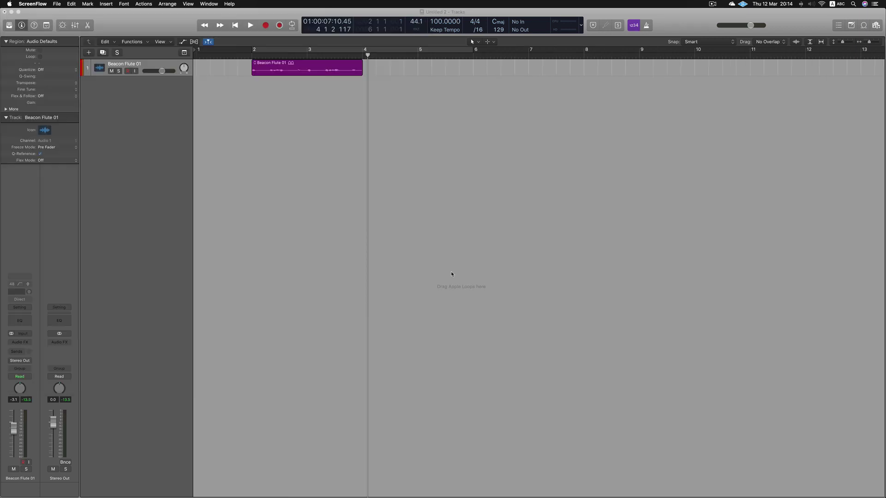
# Step: Select the Beacon Flute 01 region and play it, then stop
pyautogui.click(286, 72)
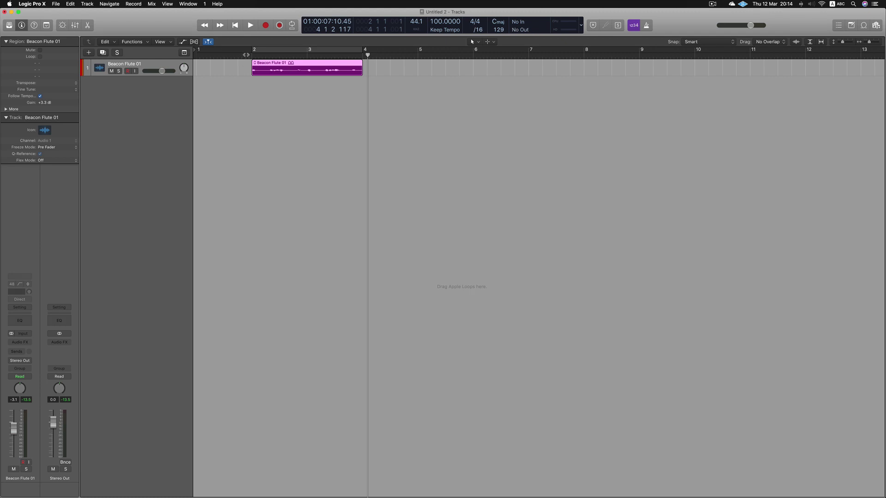
pyautogui.press('space')
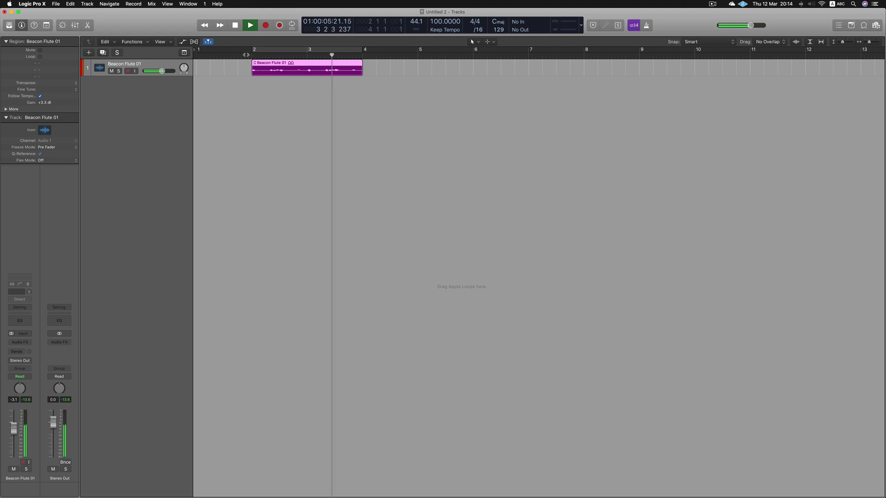
pyautogui.press('space')
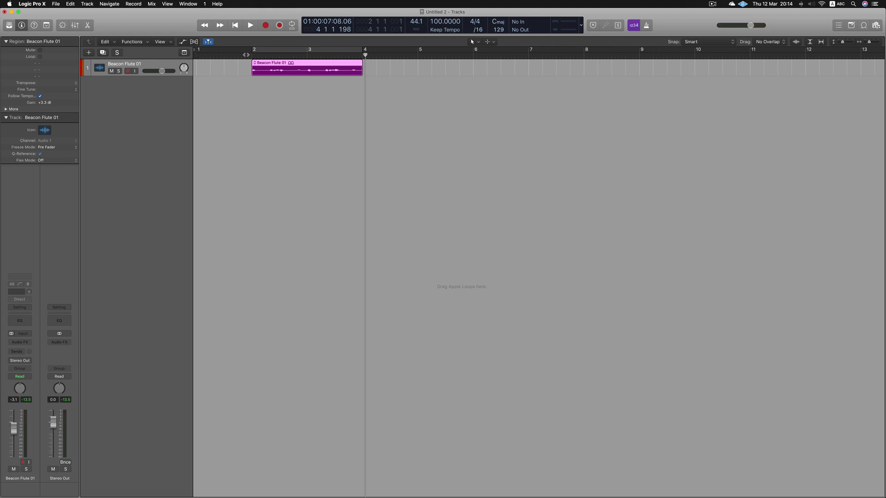
# Step: Open the Beacon Flute 01 region in the Audio Track Editor
pyautogui.click(273, 95)
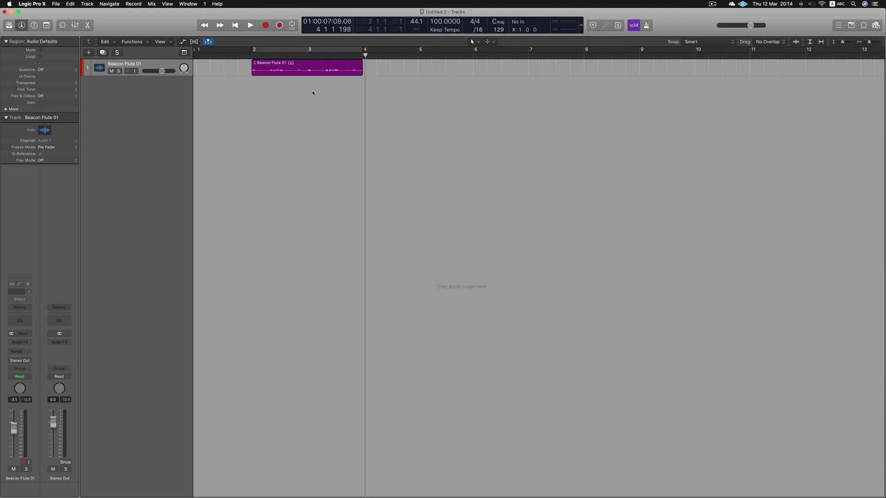
pyautogui.click(303, 68)
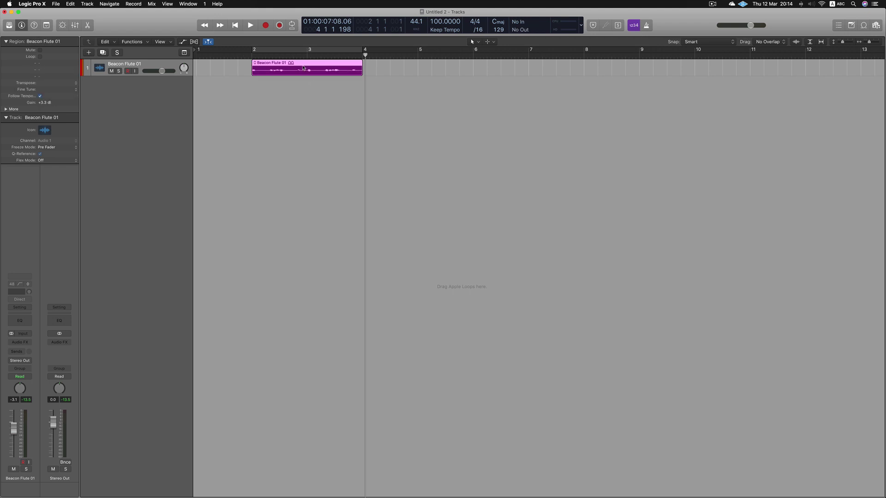
pyautogui.doubleClick(303, 68)
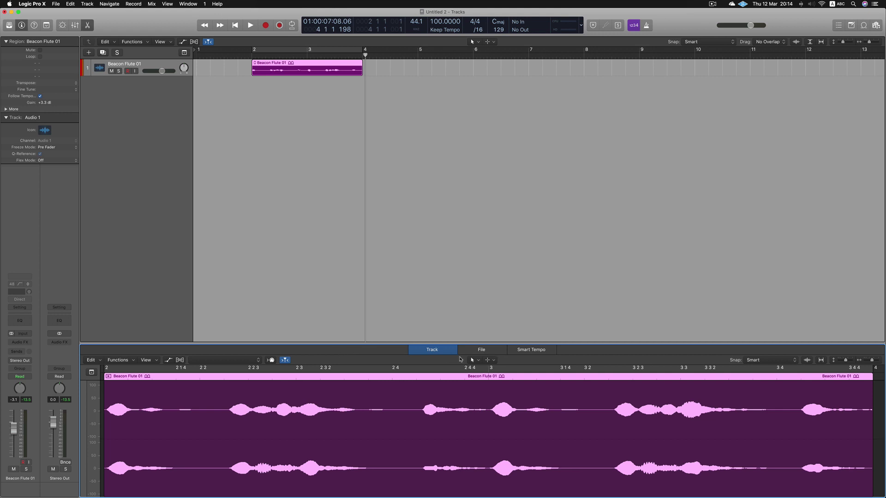
# Step: Turn on Flex for the Beacon Flute 01 track and set the mode to Flex Pitch
pyautogui.click(179, 360)
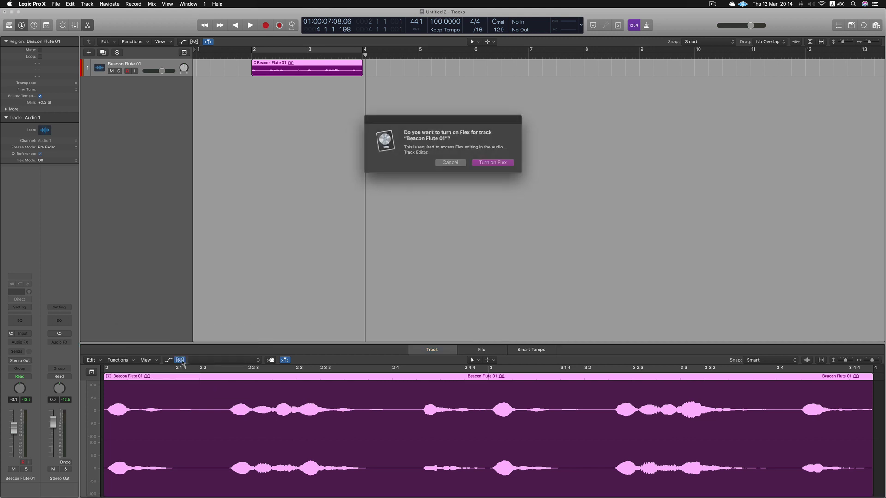
pyautogui.click(489, 161)
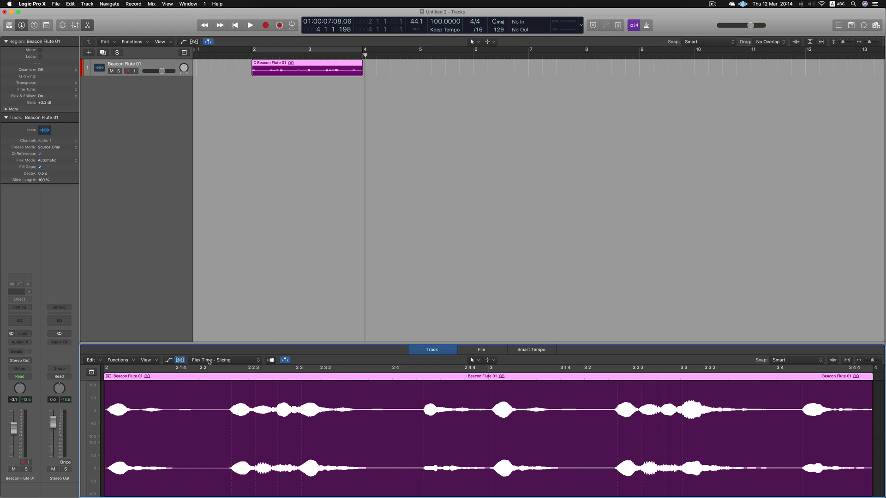
pyautogui.click(235, 363)
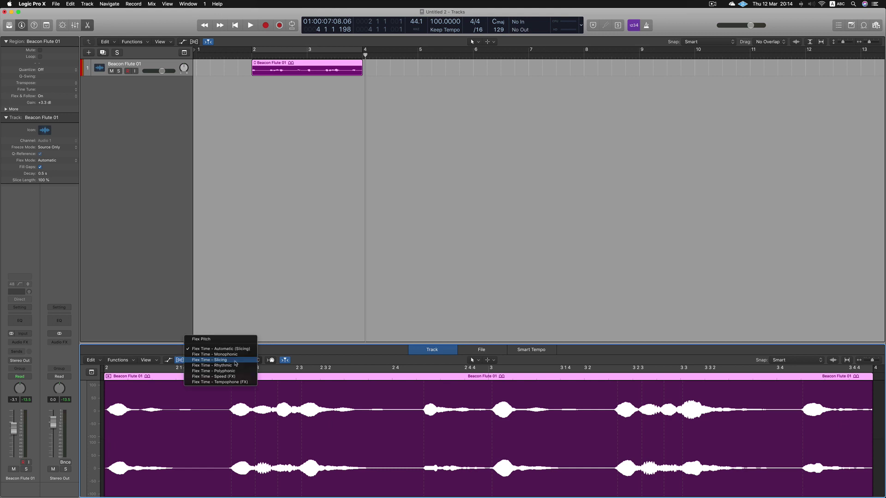
pyautogui.click(214, 340)
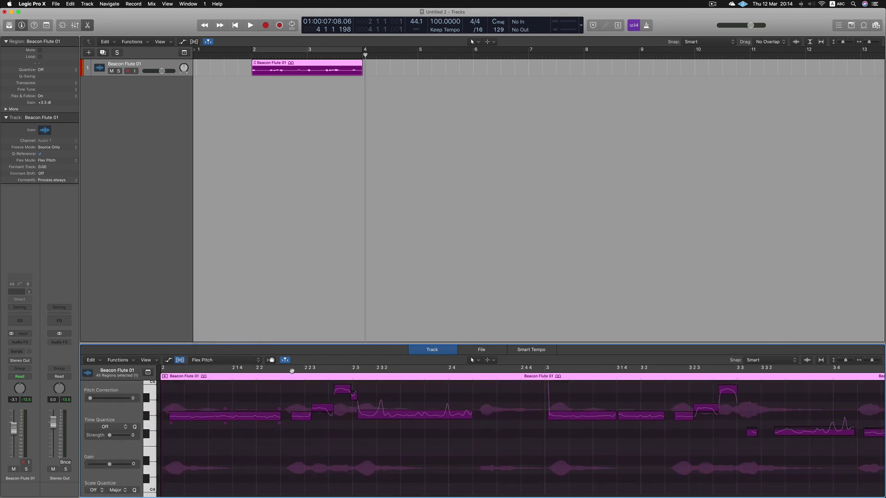
# Step: Select the detected flute pitch notes one by one to inspect them
pyautogui.click(237, 417)
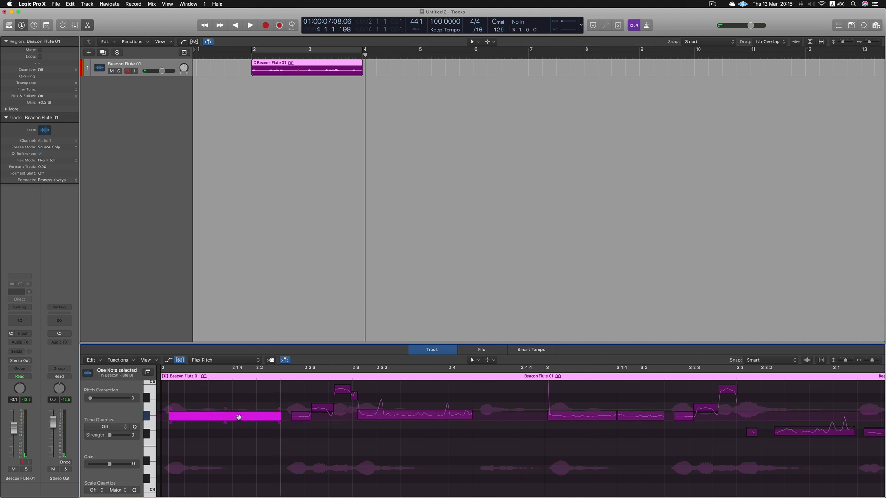
pyautogui.click(302, 417)
pyautogui.click(322, 409)
pyautogui.click(343, 389)
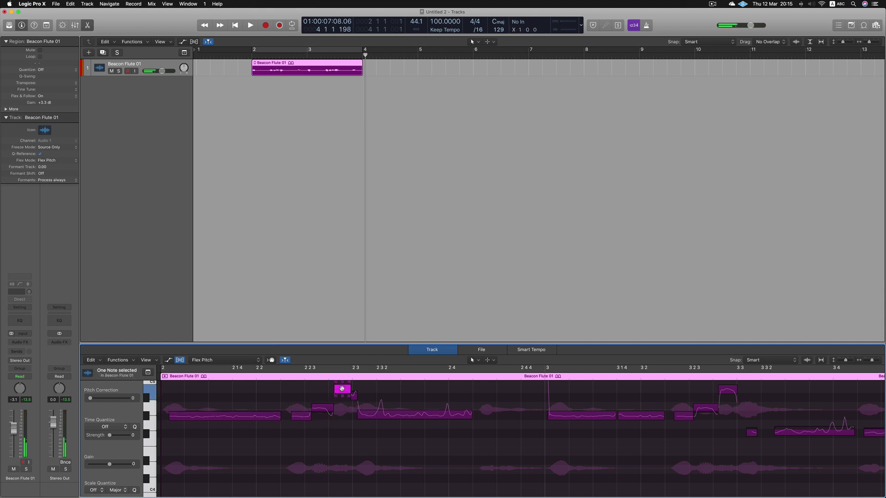
pyautogui.click(375, 414)
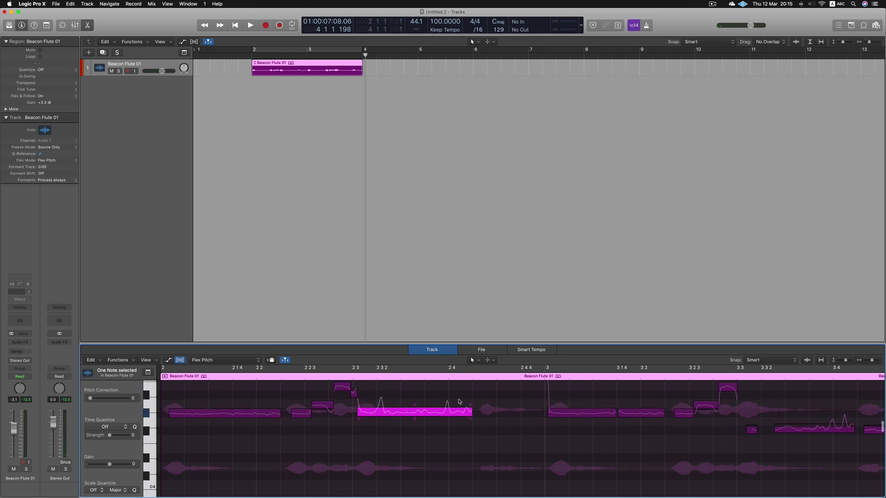
pyautogui.scroll(2, 459, 401)
pyautogui.scroll(1, 458, 401)
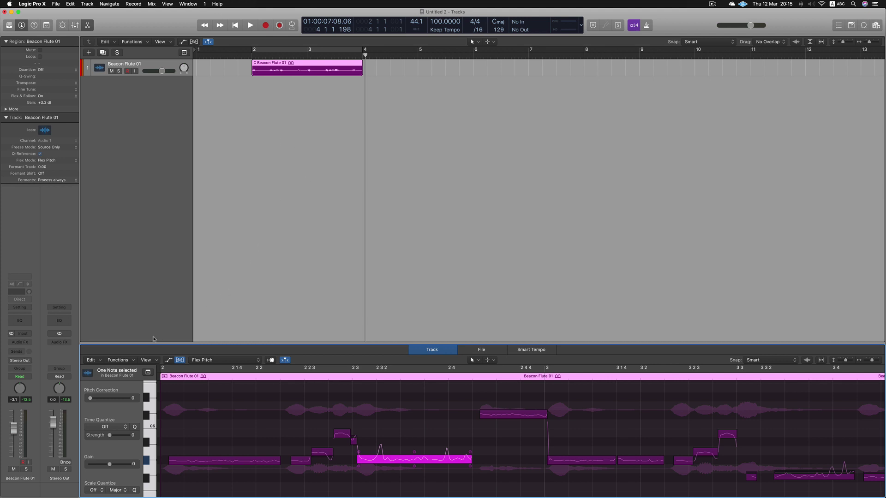
# Step: Create a MIDI track from the Flex Pitch data via the editor's Edit menu
pyautogui.click(101, 361)
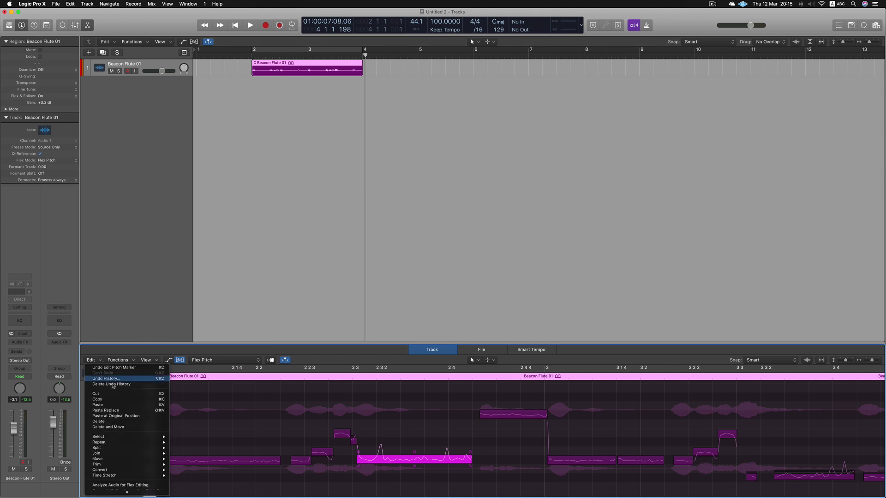
pyautogui.scroll(-1, 145, 485)
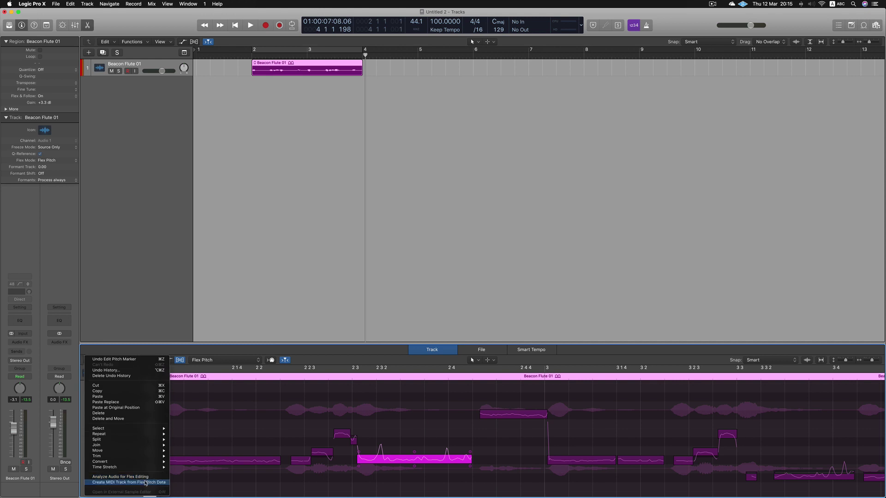
pyautogui.click(109, 484)
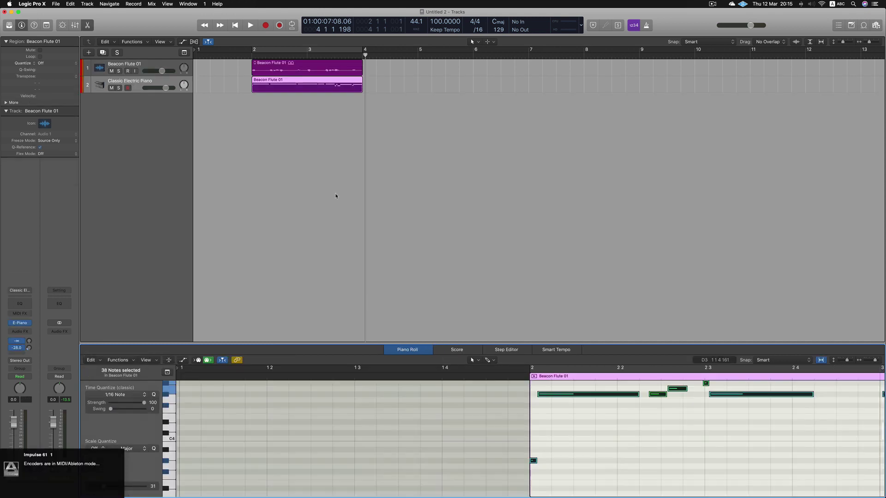
# Step: Mute the original flute audio track and play the converted MIDI region from bar 2
pyautogui.click(314, 123)
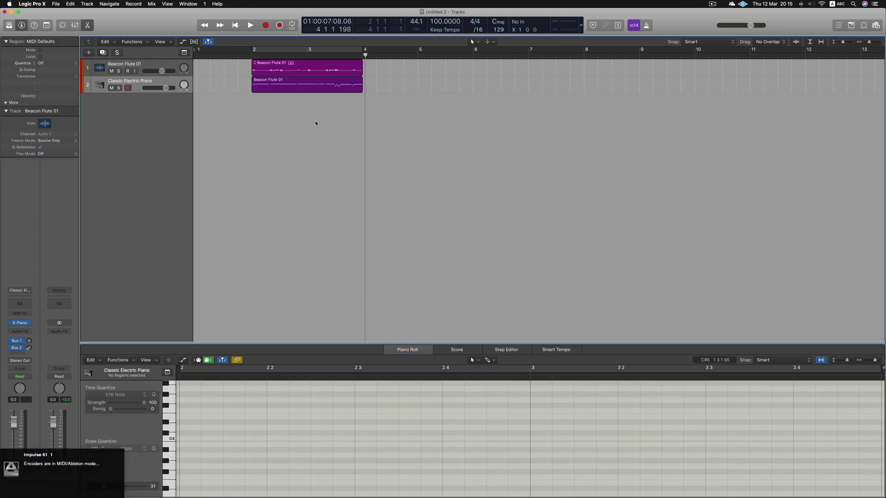
pyautogui.click(278, 70)
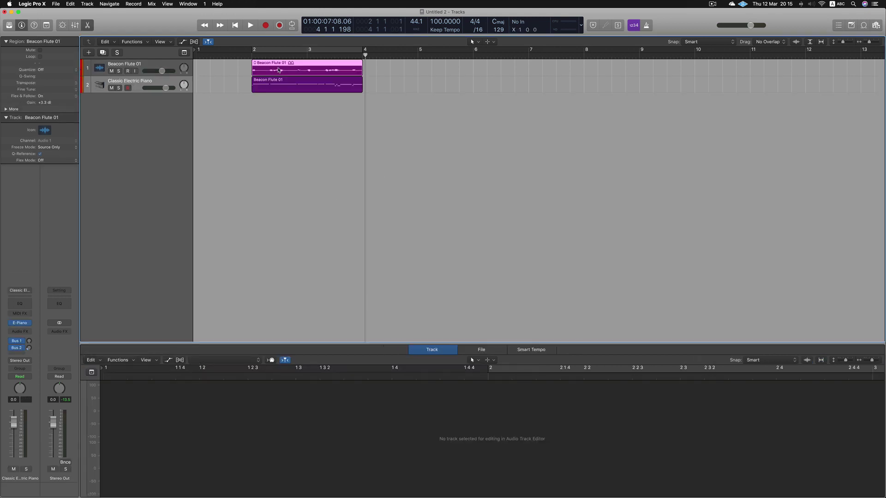
pyautogui.click(294, 89)
pyautogui.click(112, 71)
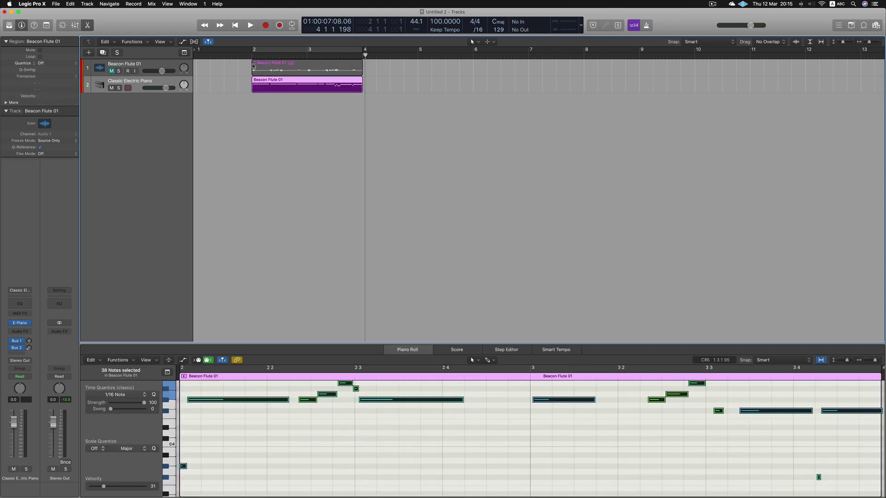
pyautogui.click(249, 56)
pyautogui.press('space')
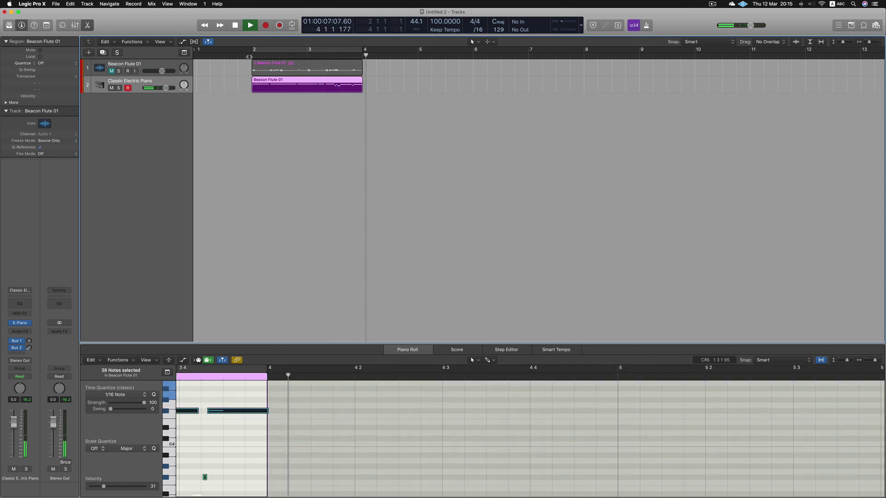
pyautogui.press('space')
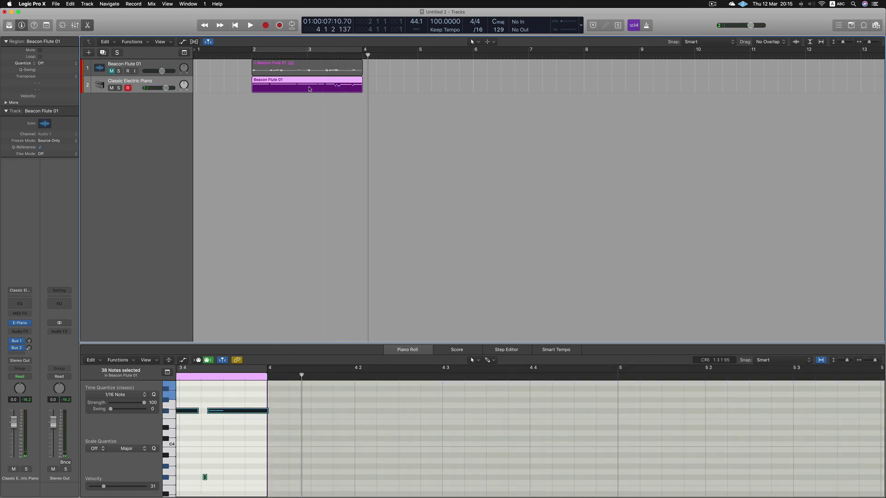
# Step: Open the converted MIDI region in a separate Piano Roll window
pyautogui.click(342, 106)
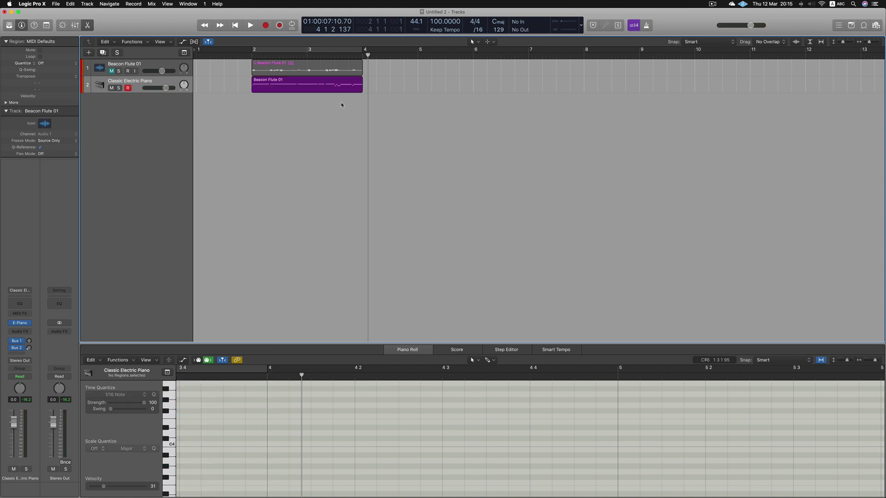
pyautogui.click(271, 83)
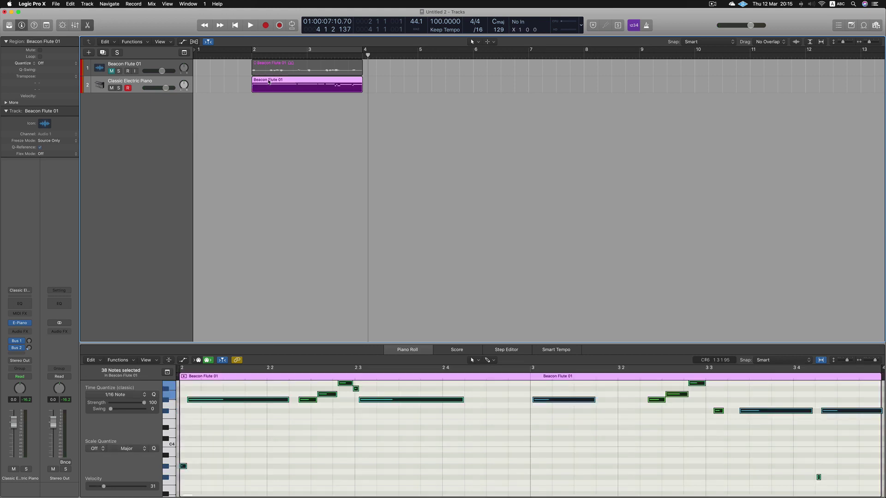
pyautogui.doubleClick(272, 86)
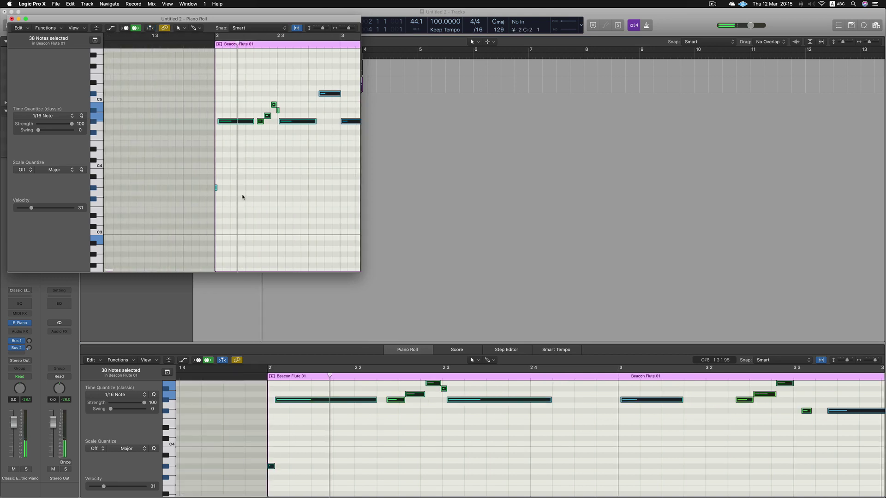
# Step: Delete the stray short note, extend the first long note's start, and play the melody
pyautogui.click(216, 187)
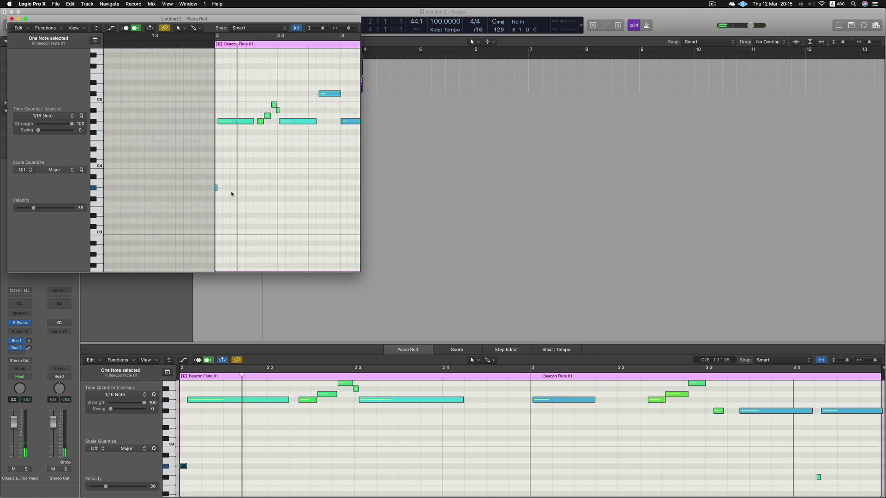
pyautogui.press('Delete')
pyautogui.moveTo(220, 122); pyautogui.dragTo(217, 127)
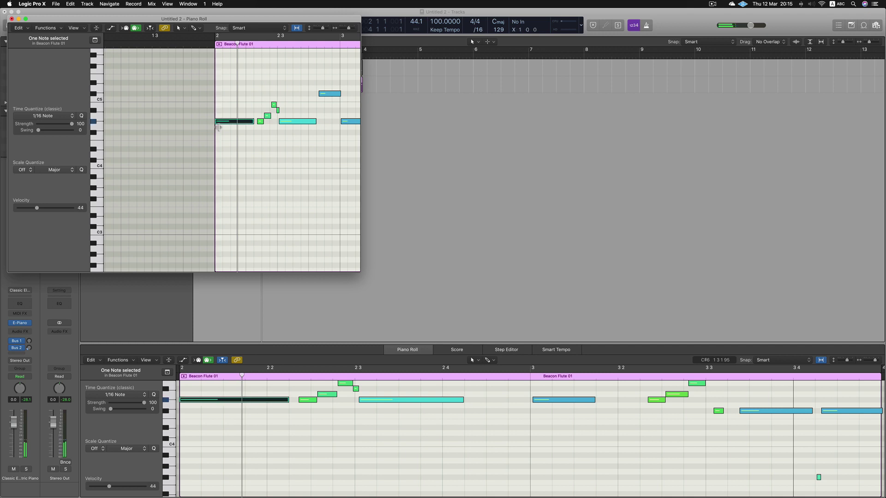
pyautogui.press('space')
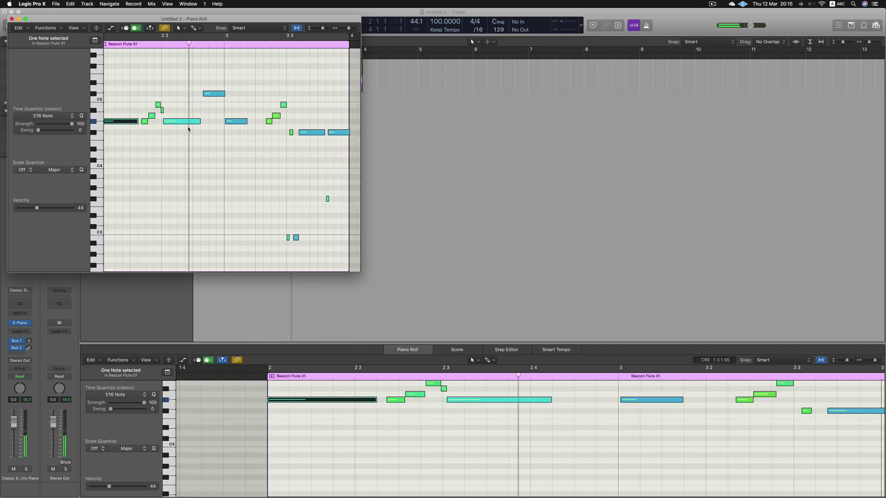
# Step: Lengthen the blue note leftward, select the small notes, stop playback, and close the Piano Roll
pyautogui.click(166, 121)
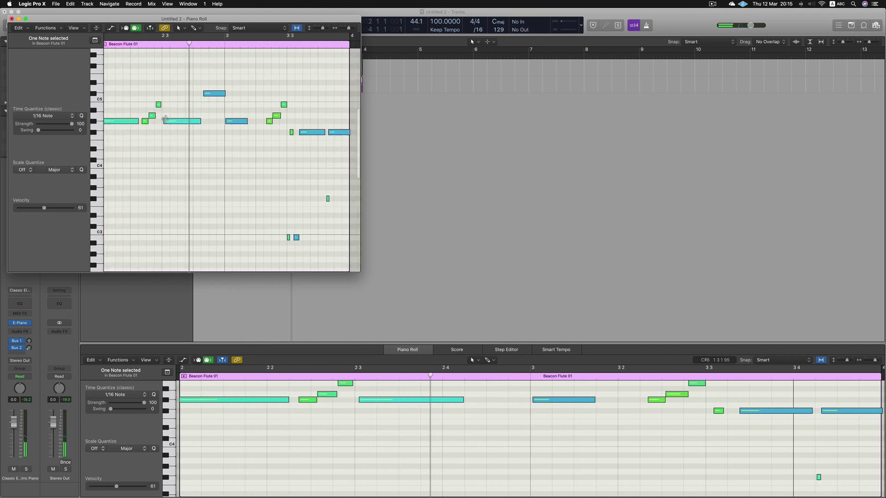
pyautogui.click(166, 120)
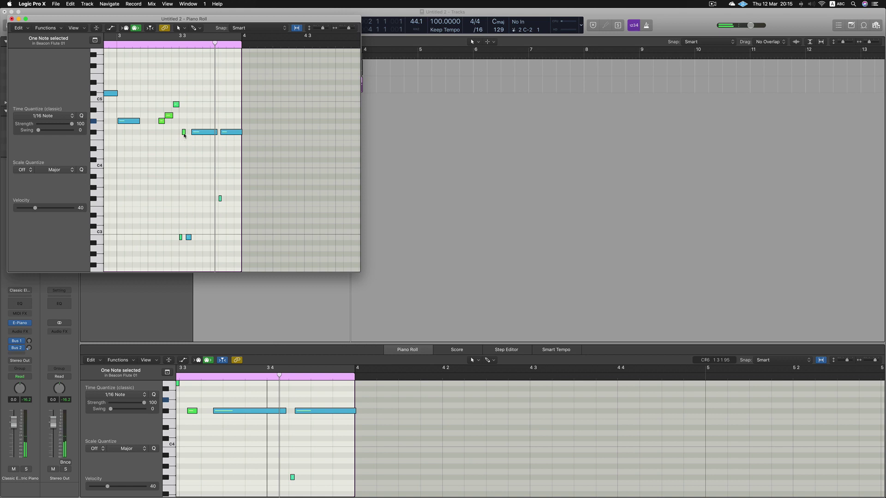
pyautogui.moveTo(192, 133); pyautogui.dragTo(179, 133)
pyautogui.moveTo(173, 220); pyautogui.dragTo(219, 265)
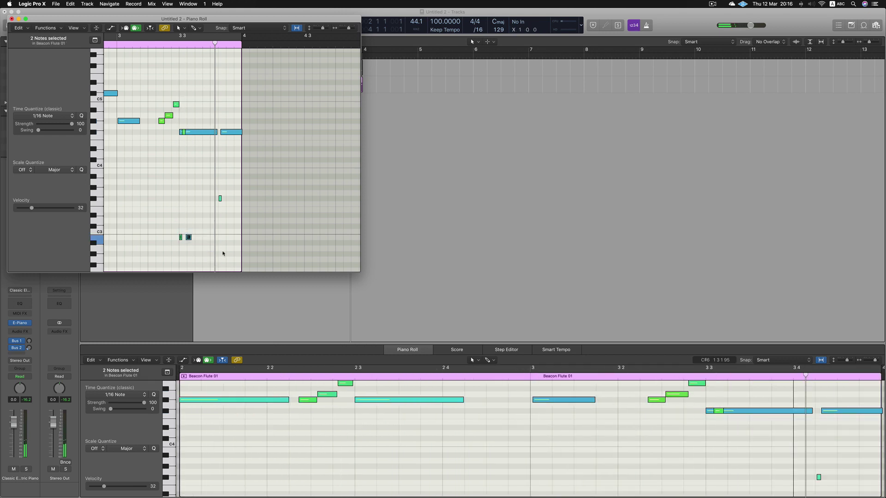
pyautogui.moveTo(216, 167); pyautogui.dragTo(262, 215)
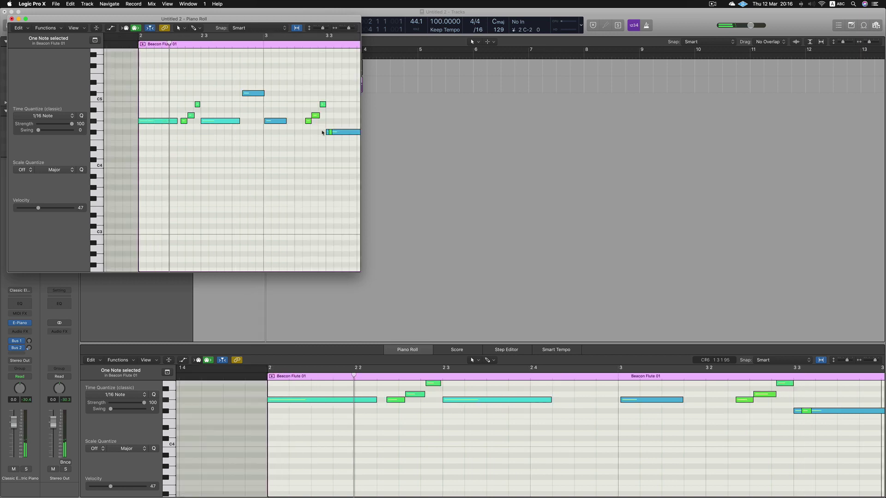
pyautogui.click(331, 134)
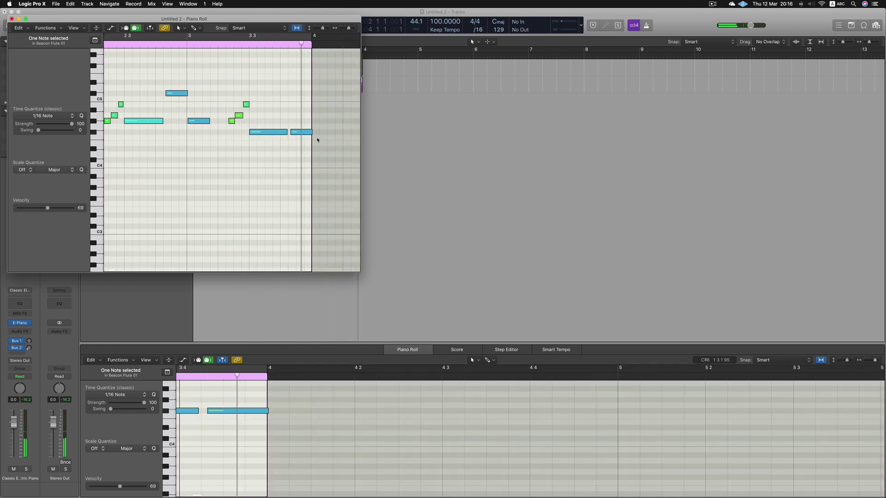
pyautogui.press('space')
pyautogui.click(12, 19)
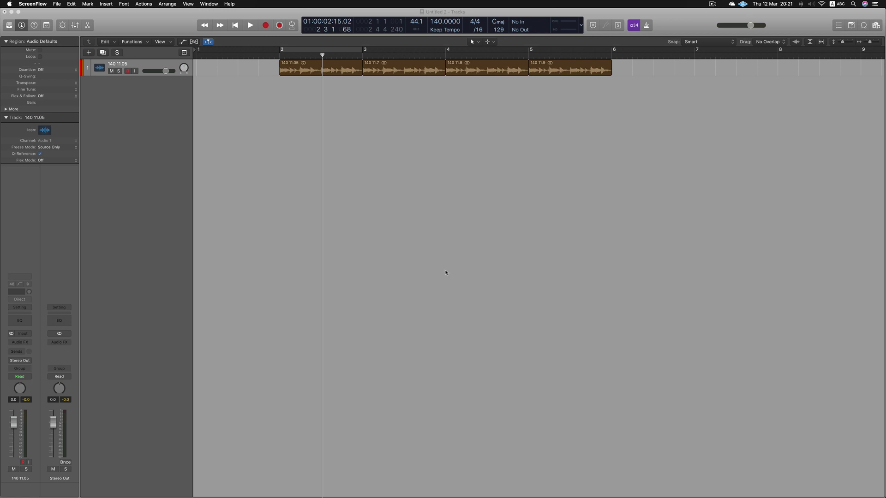
# Step: Open the 140 11.05 region in the Audio File editor and reverse it
pyautogui.click(331, 71)
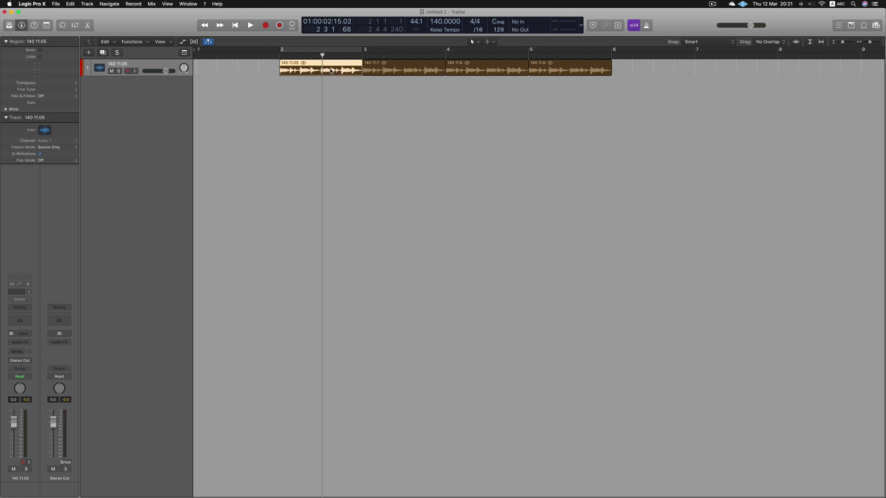
pyautogui.press('e')
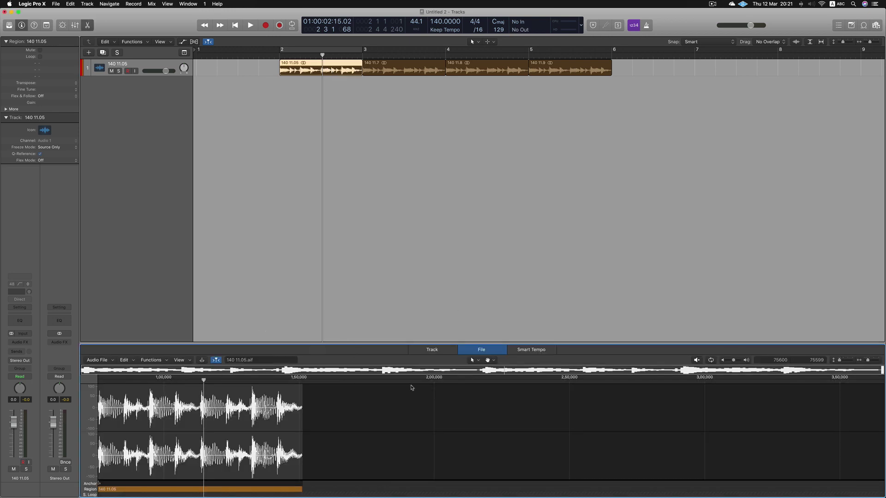
pyautogui.click(440, 351)
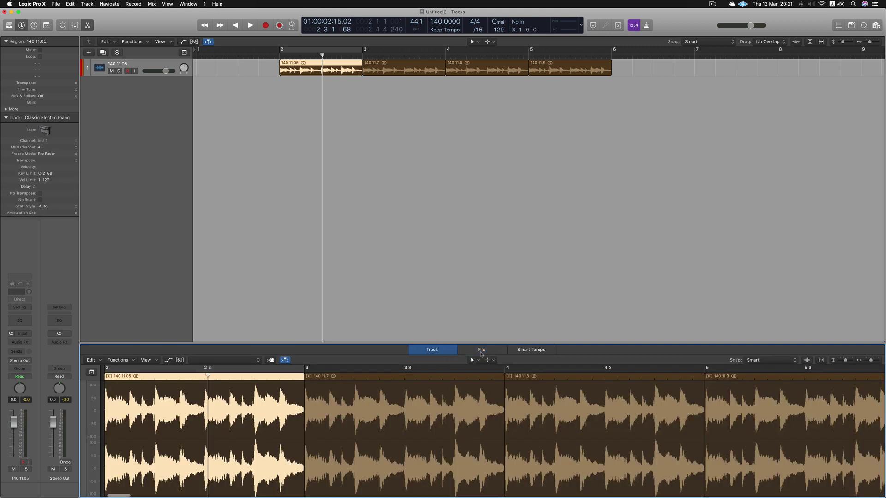
pyautogui.click(481, 352)
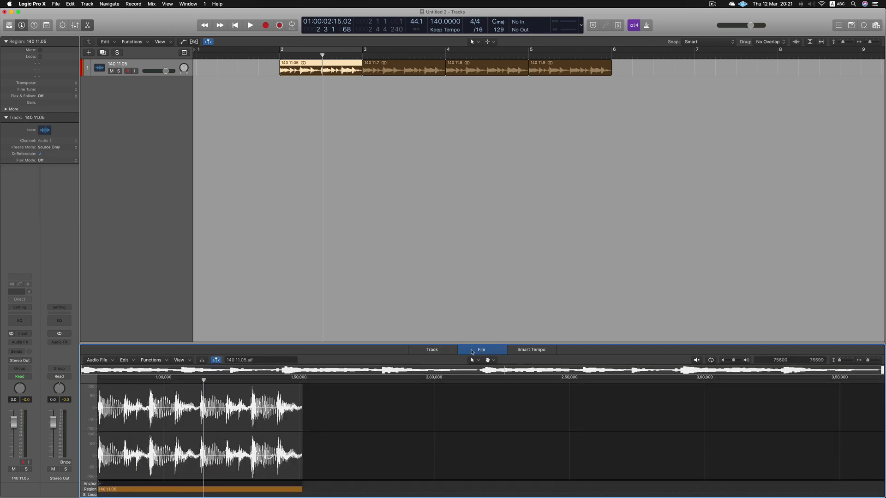
pyautogui.click(159, 363)
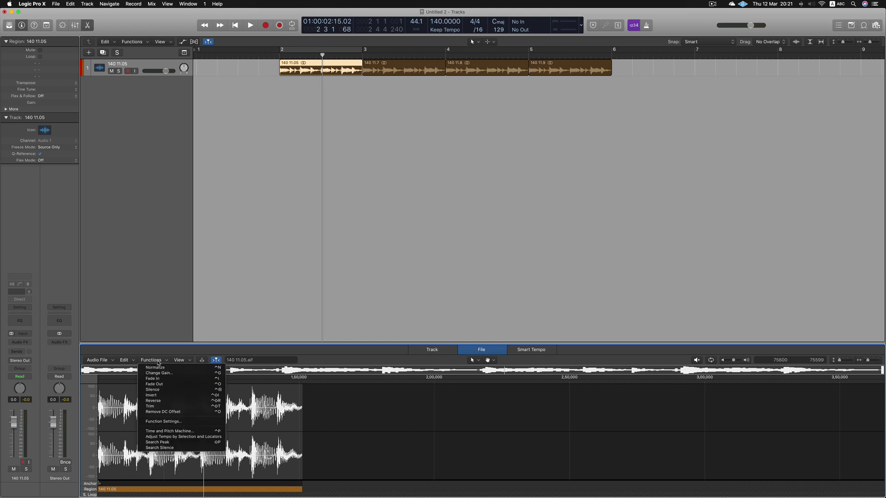
pyautogui.click(167, 401)
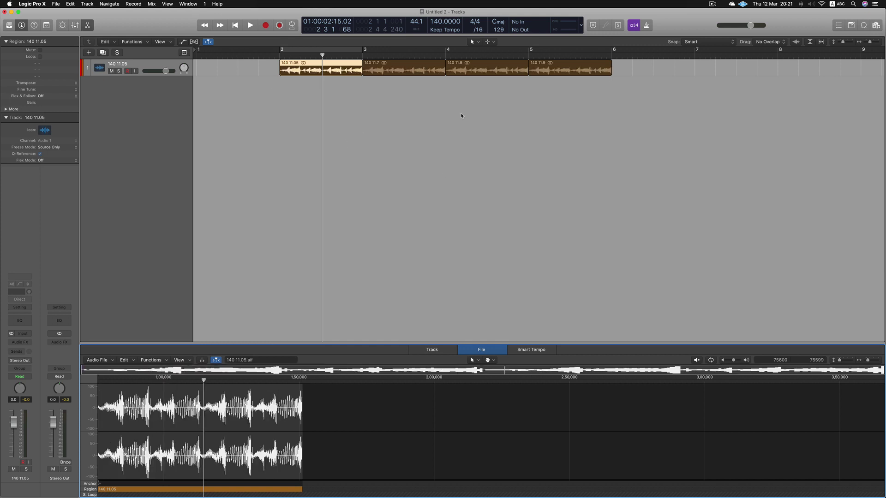
# Step: Step the selection through the 140 11.7, 11.8 and 11.9 regions
pyautogui.click(342, 107)
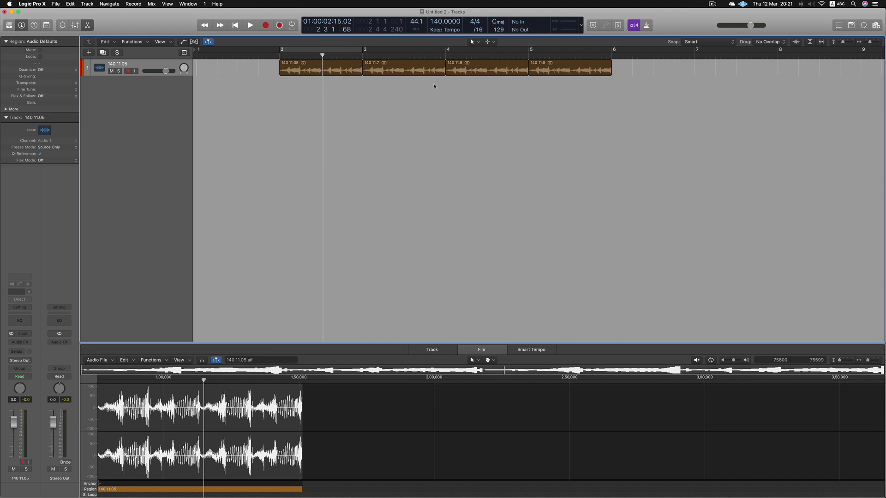
pyautogui.click(393, 72)
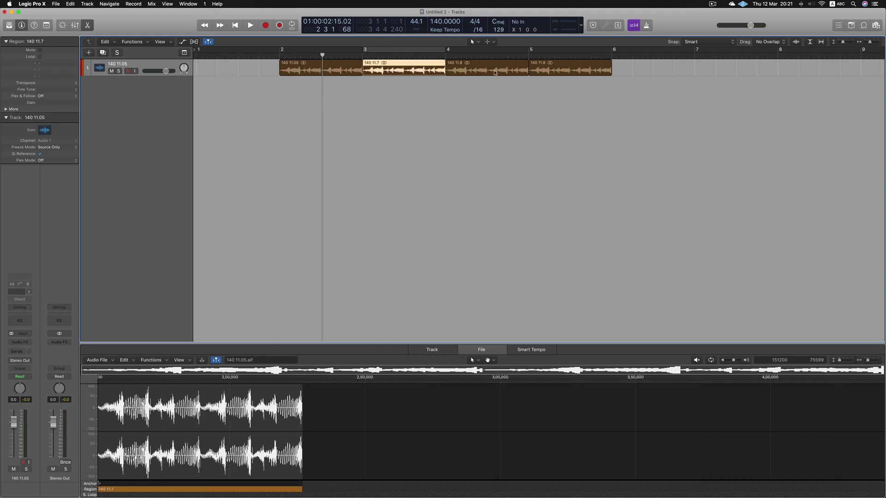
pyautogui.press('Right')
pyautogui.press('Right')
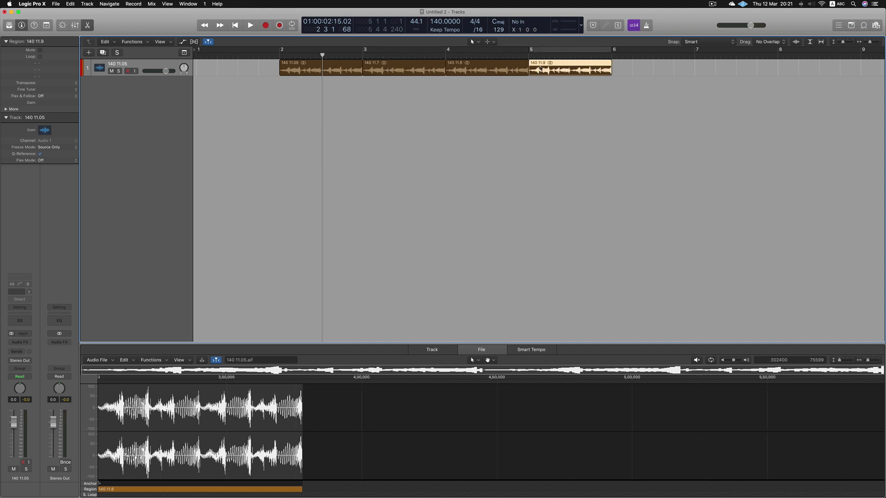
pyautogui.click(322, 69)
pyautogui.press('Right')
pyautogui.press('Right')
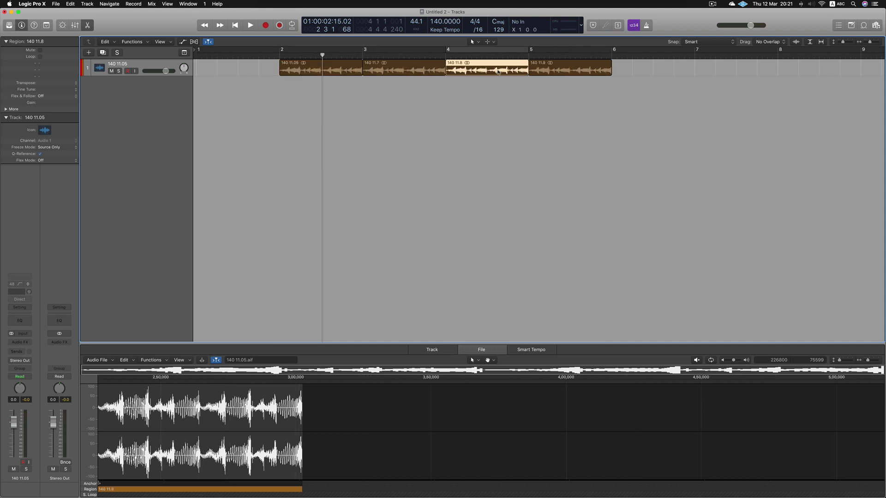
pyautogui.press('Right')
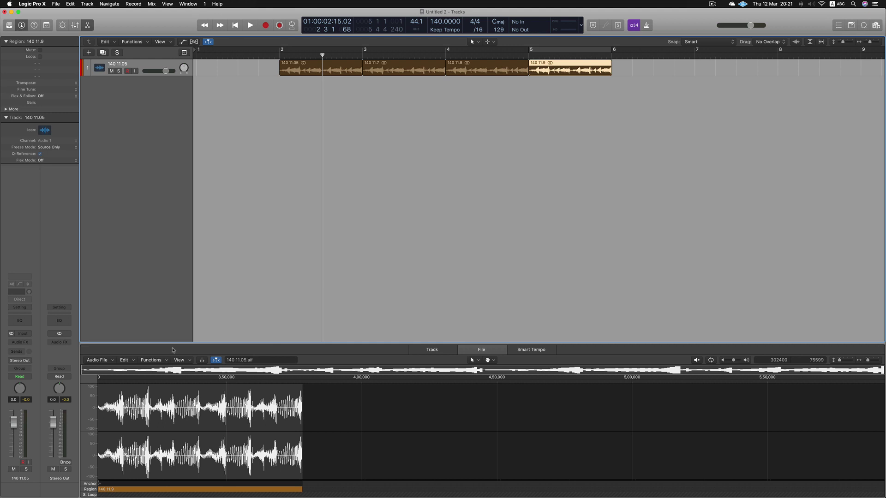
# Step: Reverse the 140 11.05 audio via Functions, then select the 140 11.7 region
pyautogui.click(331, 74)
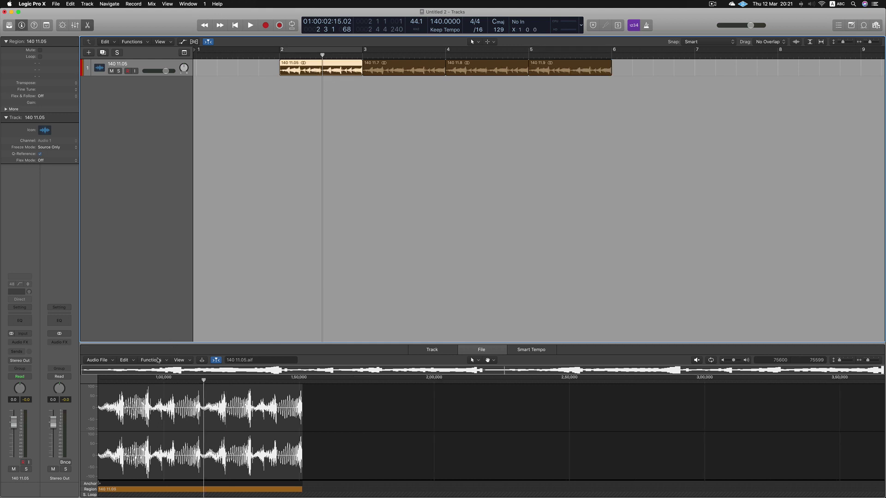
pyautogui.click(155, 360)
pyautogui.click(166, 401)
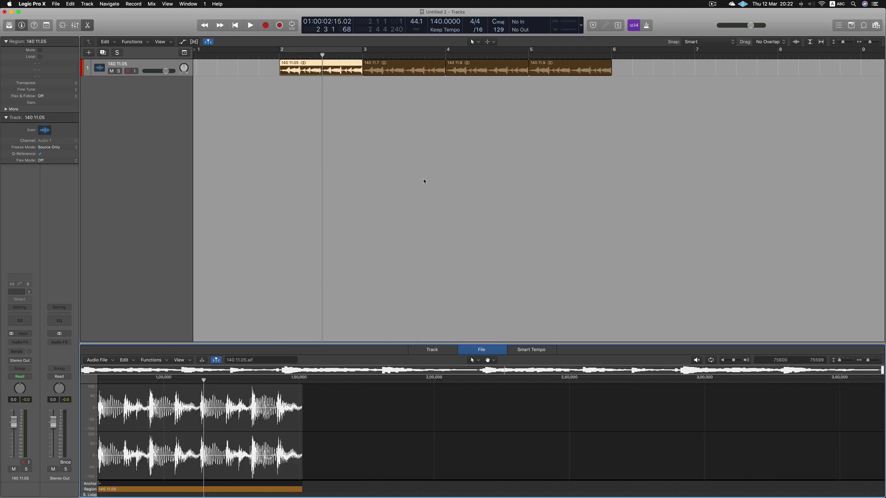
pyautogui.click(407, 135)
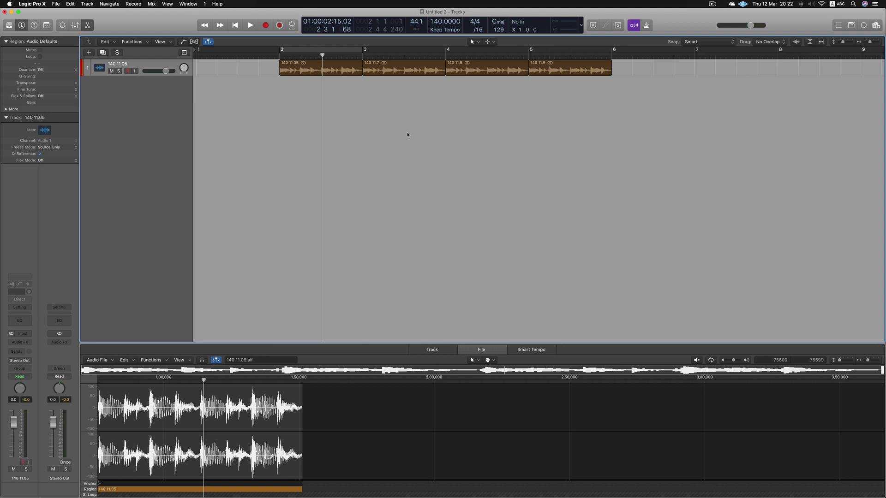
pyautogui.click(402, 72)
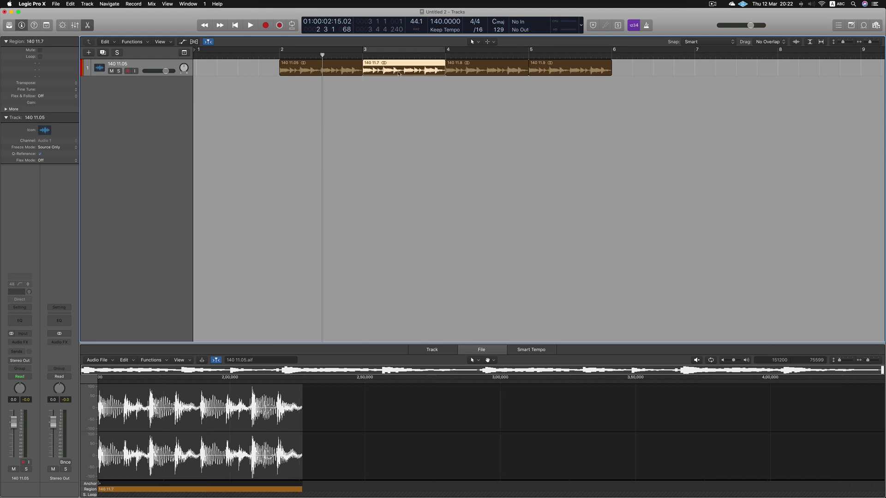
# Step: Bounce the 140 11.7 region in place to a new track
pyautogui.rightClick(399, 74)
pyautogui.rightClick(393, 73)
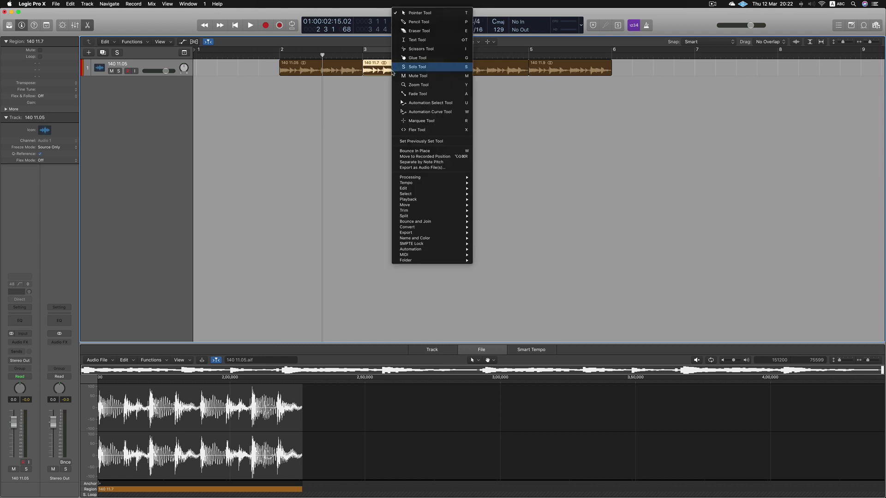
pyautogui.click(416, 150)
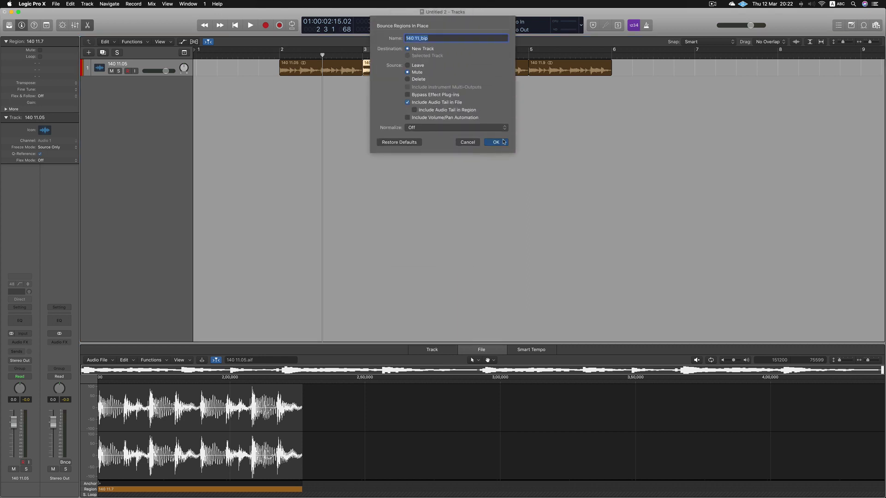
pyautogui.click(496, 142)
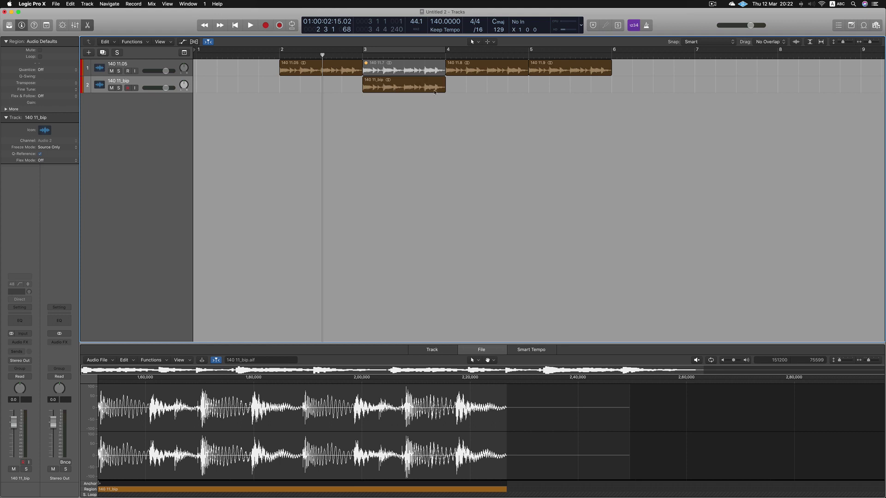
# Step: Delete the muted 140 11.7 region from track 1 and select the 140 11_bip region
pyautogui.click(417, 70)
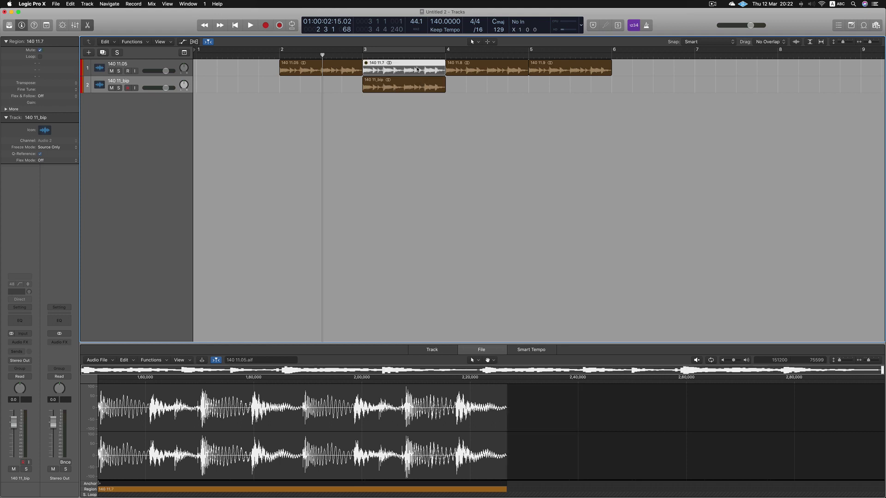
pyautogui.press('Delete')
pyautogui.click(405, 79)
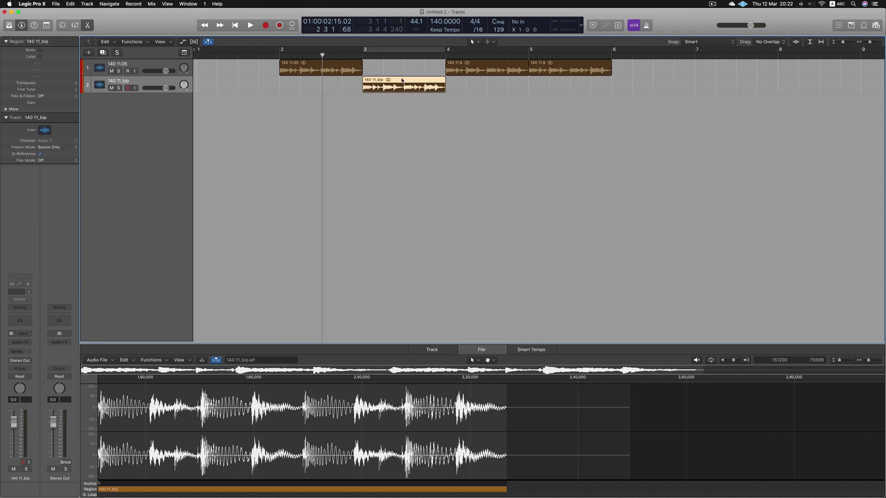
pyautogui.click(167, 369)
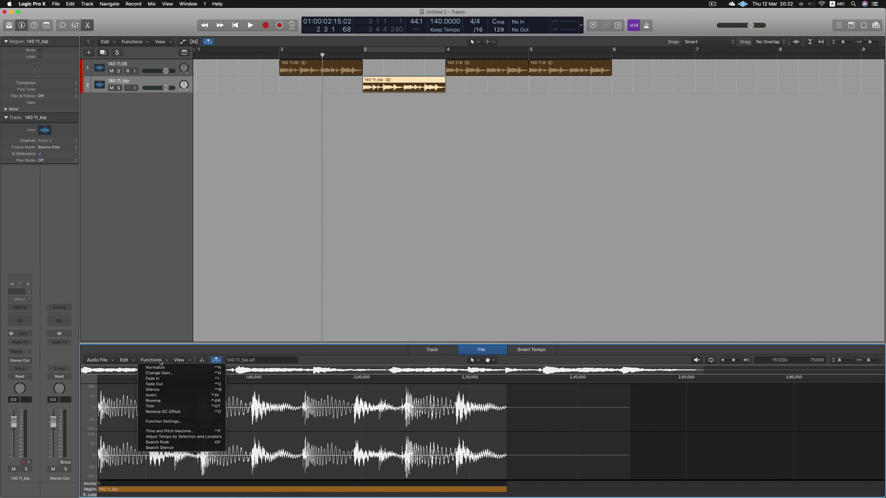
# Step: Reverse the 140 11_bip audio and play it back from just after bar 2
pyautogui.click(381, 418)
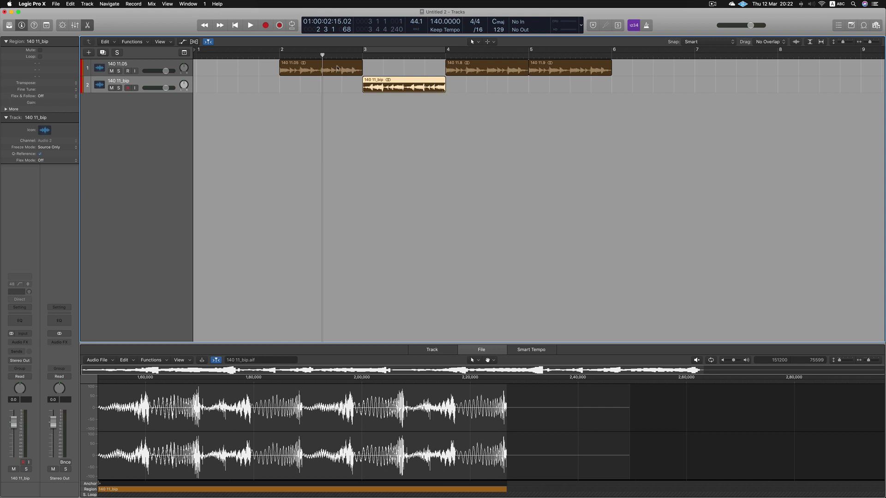
pyautogui.click(275, 55)
pyautogui.press('space')
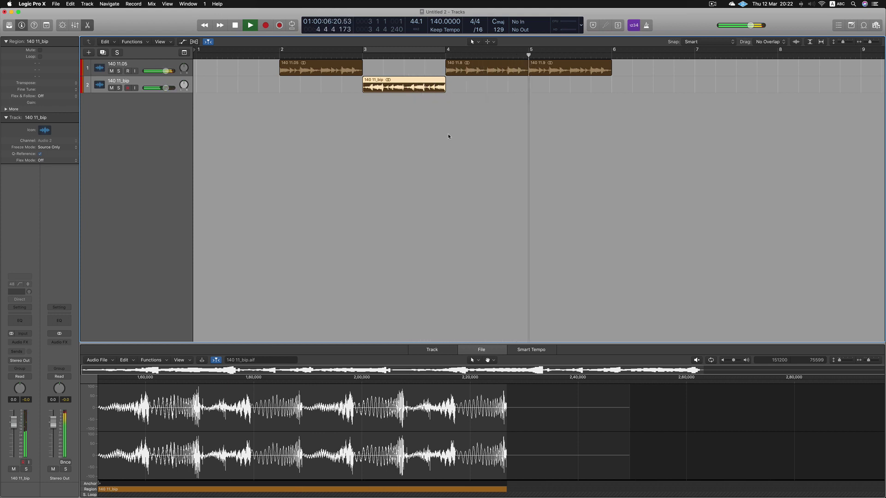
pyautogui.press('space')
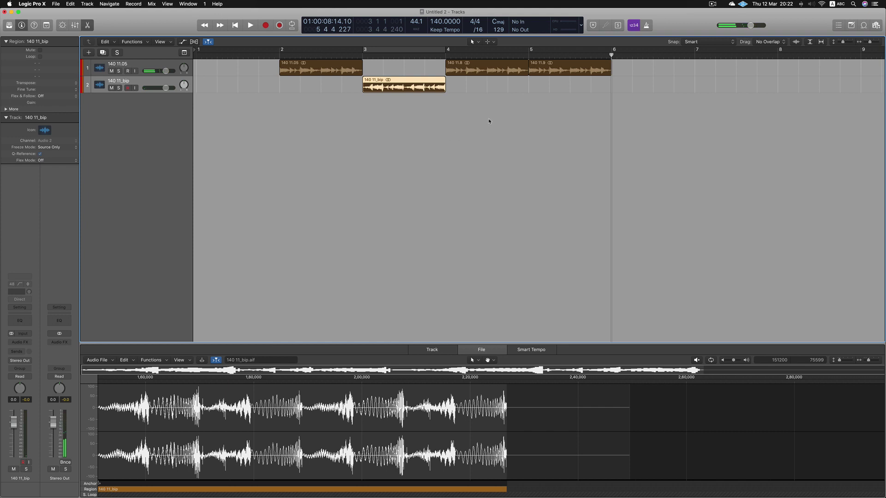
# Step: Select the 140 11_bip and 140 11.9 regions and move the playhead to bar 5
pyautogui.click(434, 91)
pyautogui.click(604, 71)
pyautogui.click(528, 55)
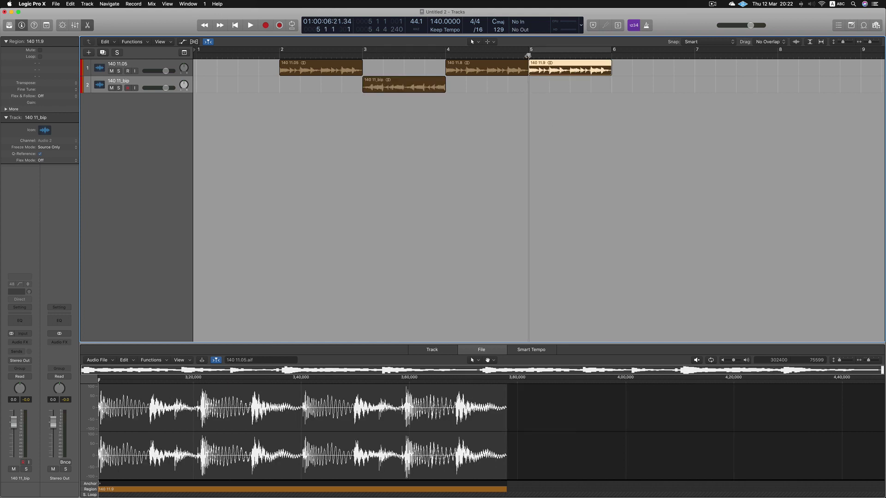
# Step: Play the arrangement briefly from bar 5, then clear the region selection
pyautogui.press('space')
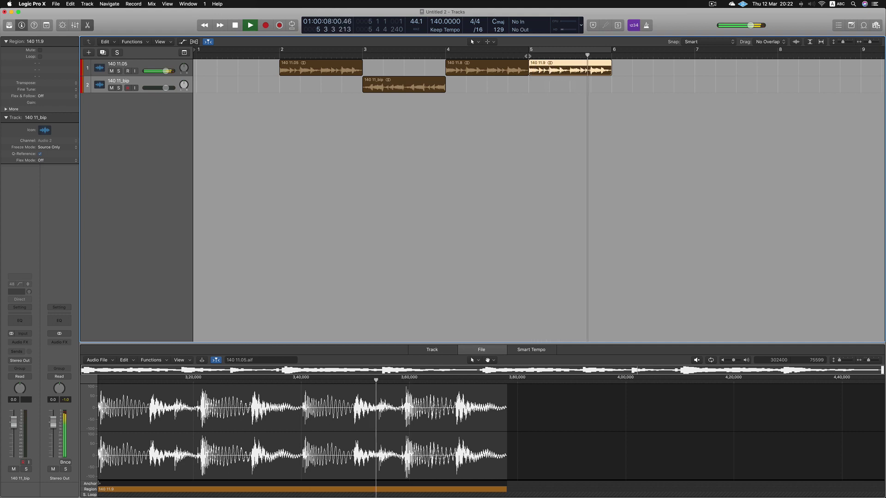
pyautogui.press('space')
pyautogui.click(564, 104)
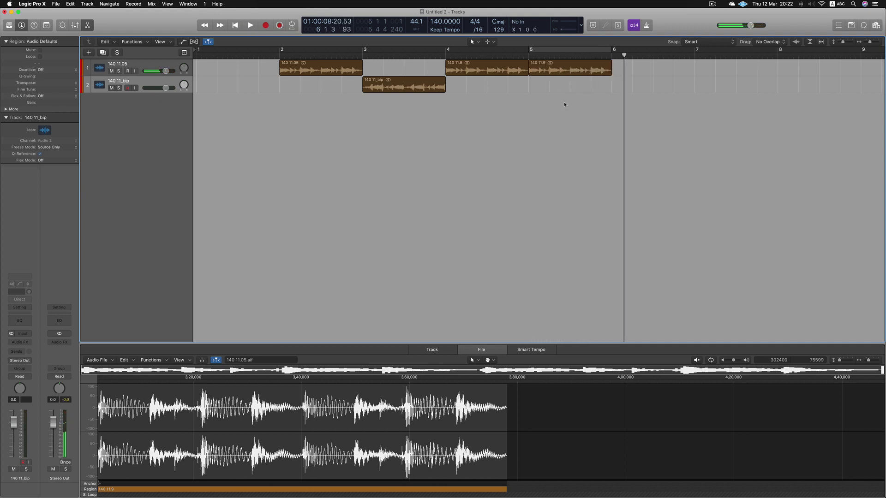
# Step: Select region 140 11.9, switch to the Fade Tool, and audition the region from its start
pyautogui.click(579, 71)
pyautogui.press('t')
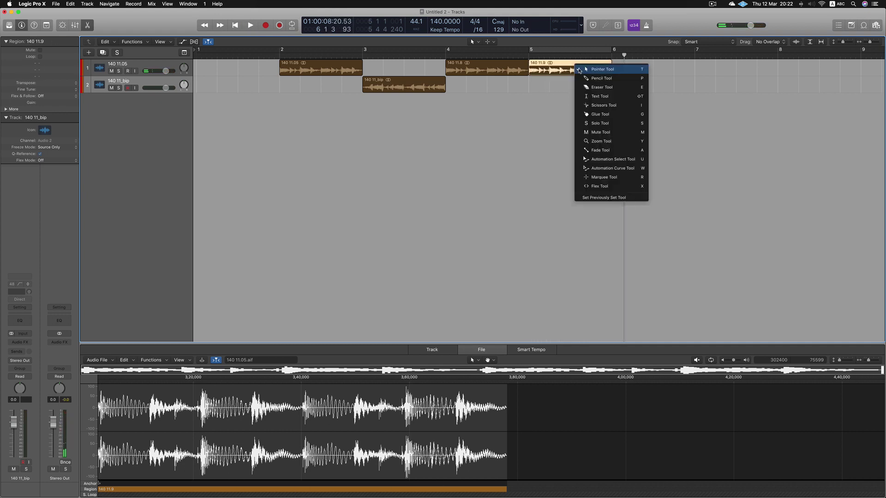
pyautogui.click(607, 154)
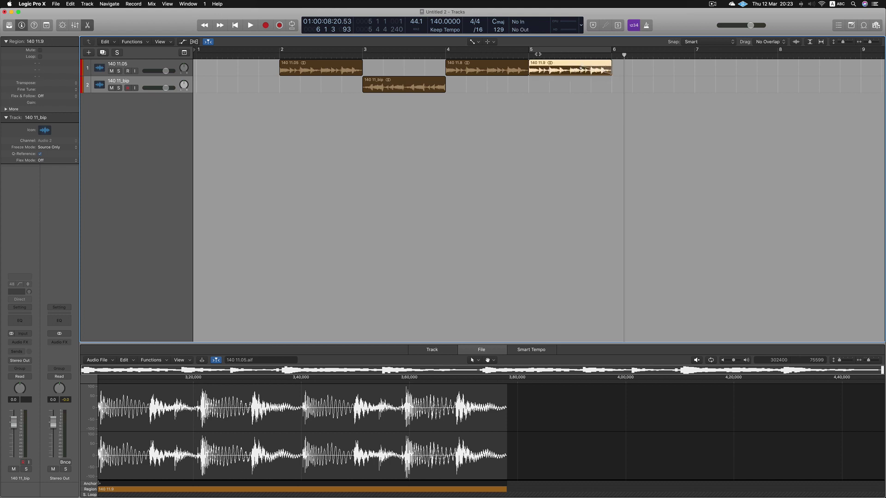
pyautogui.hotkey('shift', 'space')
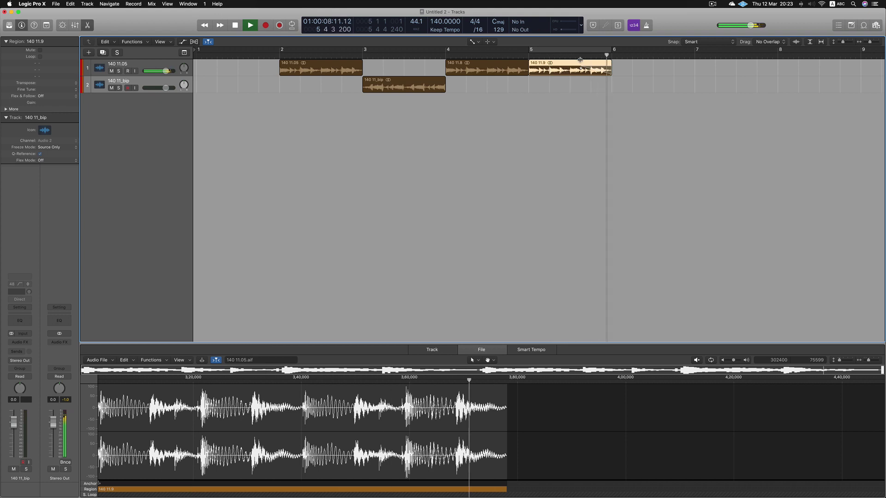
pyautogui.press('space')
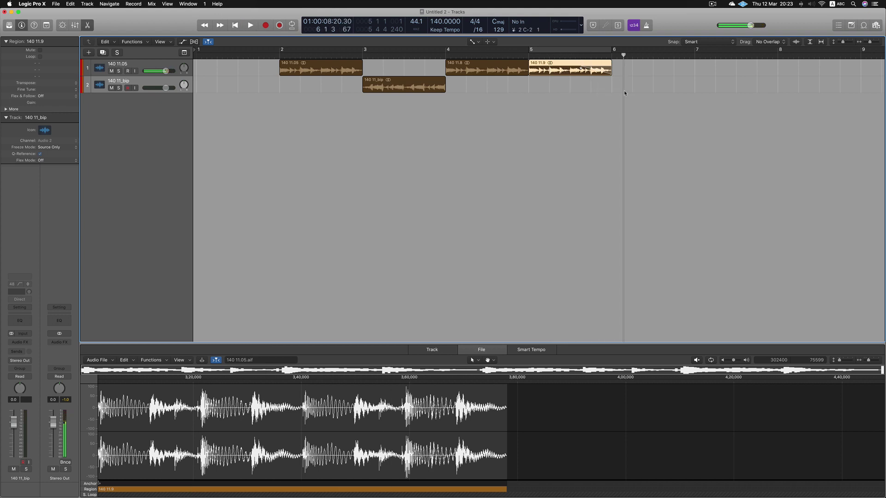
# Step: Set the end fade of region 140 11.9 to Slow Down and play it from bar 5
pyautogui.rightClick(604, 68)
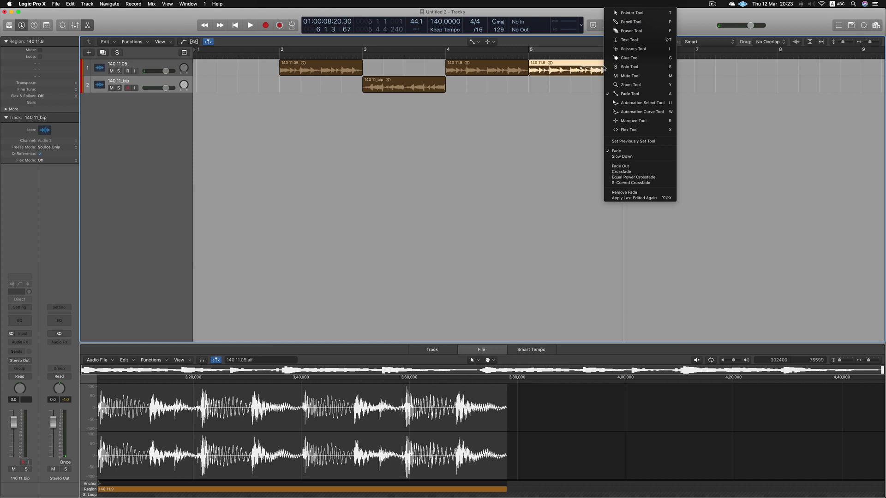
pyautogui.click(628, 157)
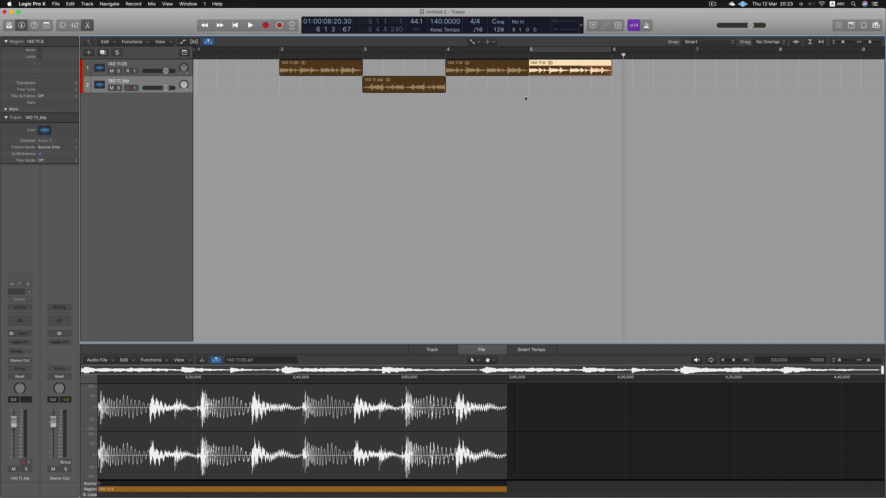
pyautogui.click(527, 54)
pyautogui.press('space')
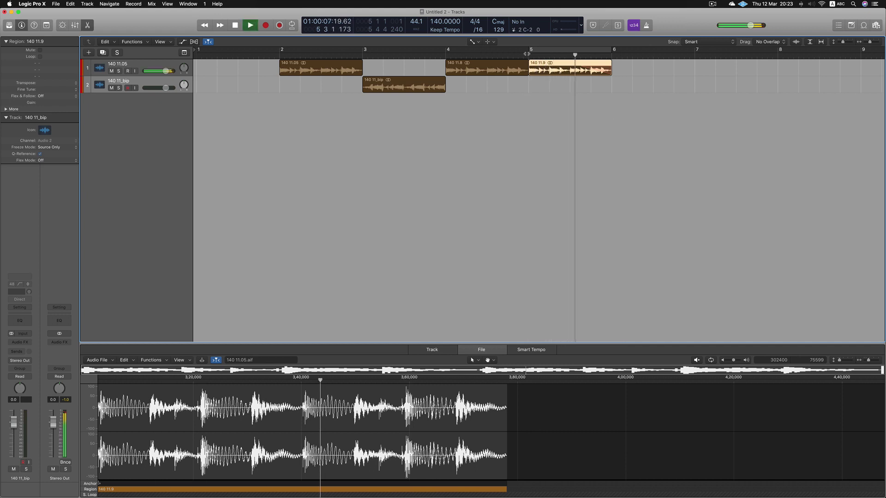
pyautogui.press('space')
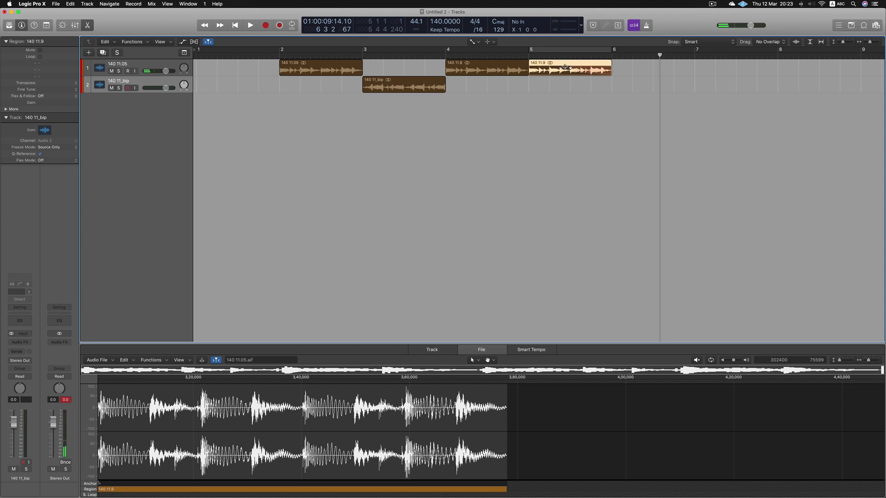
# Step: Replay from bars 5 and 4 to hear the slow-down, then select region 140 11.05 at bar 2
pyautogui.doubleClick(528, 56)
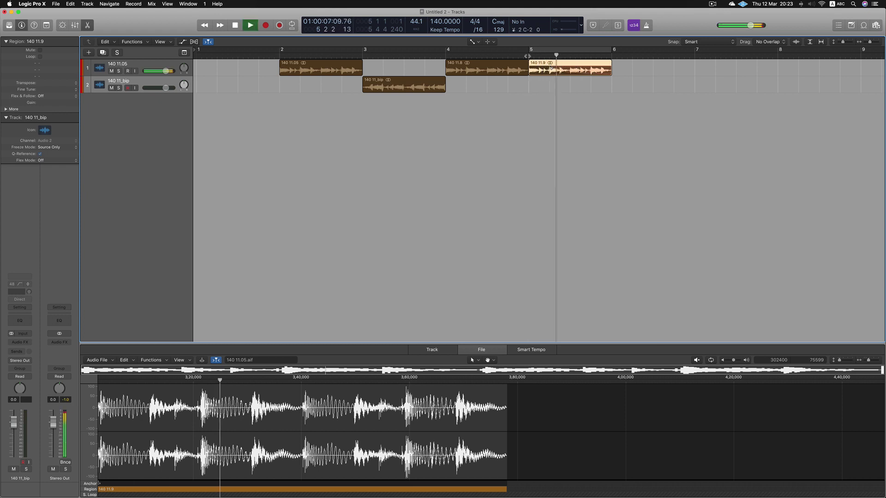
pyautogui.press(',')
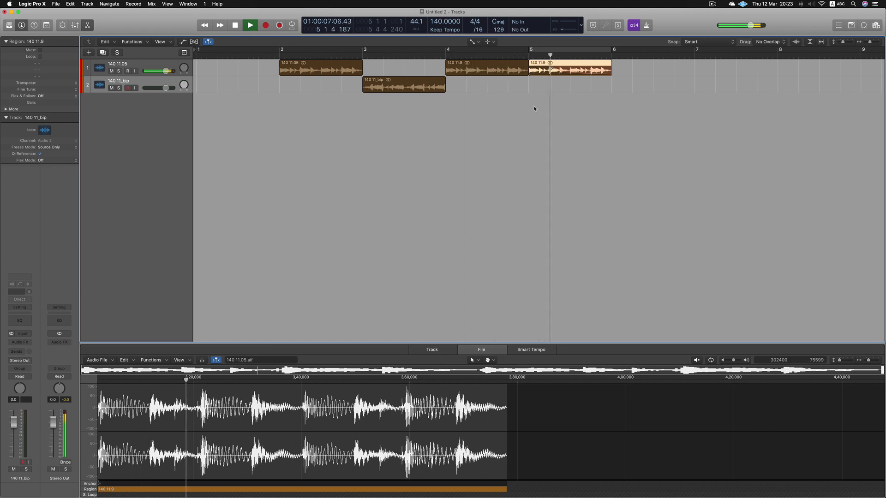
pyautogui.press('space')
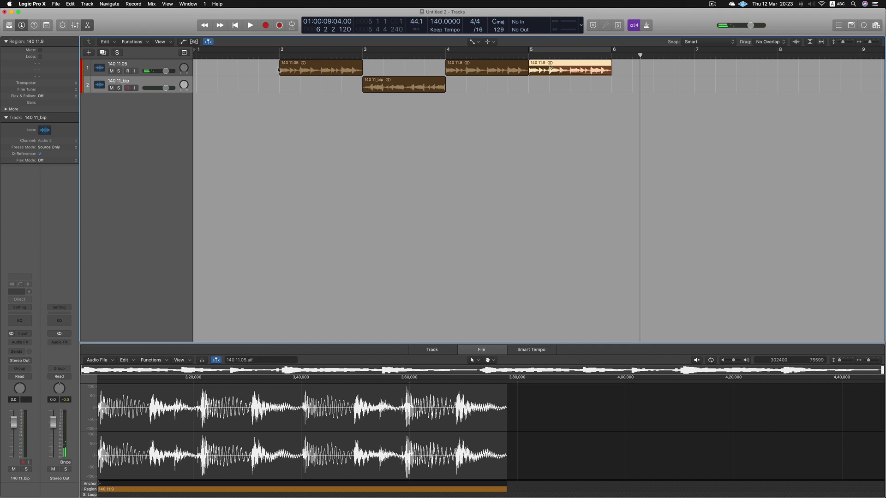
pyautogui.click(279, 53)
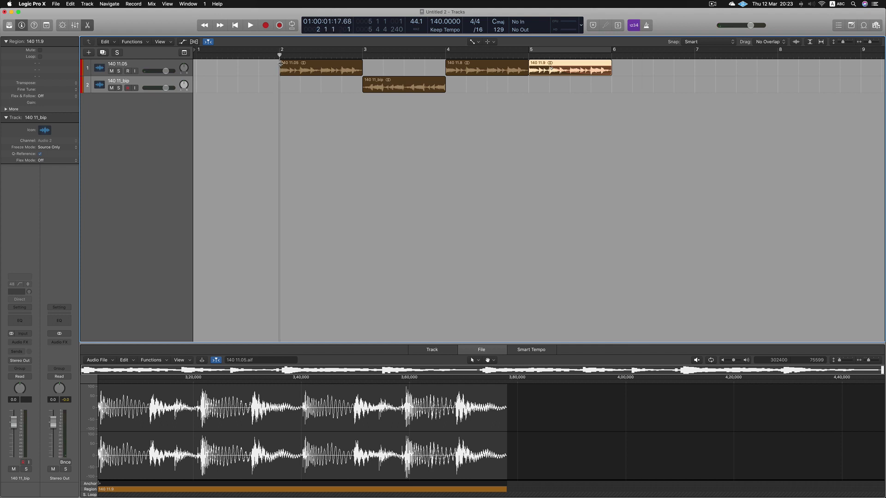
pyautogui.click(282, 65)
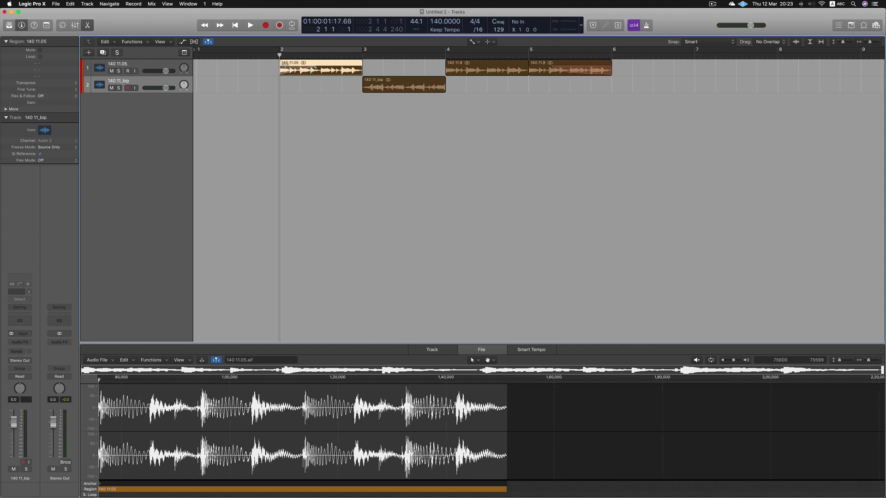
# Step: Set the fade-in of region 140 11.05 to Speed Up and play it from bar 2
pyautogui.rightClick(285, 65)
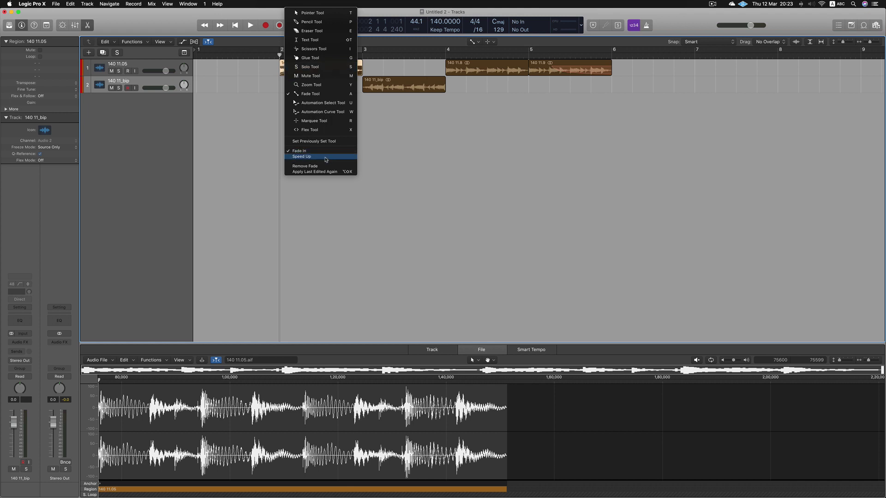
pyautogui.click(326, 157)
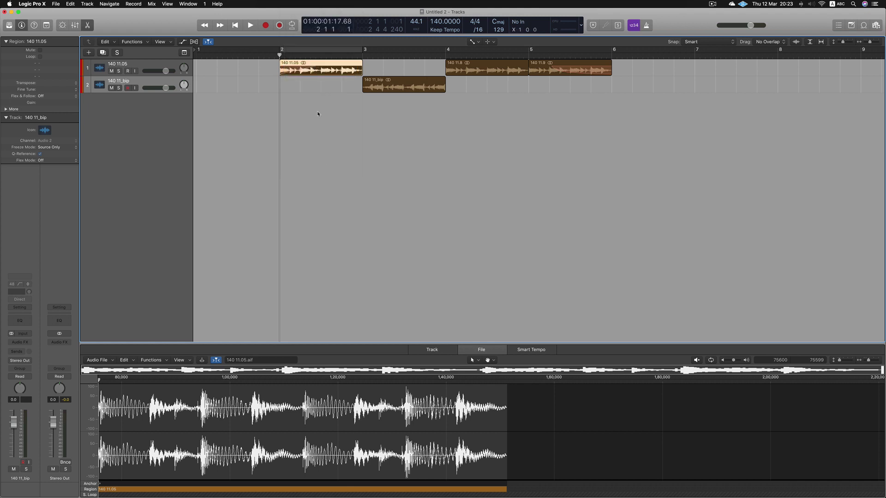
pyautogui.press('space')
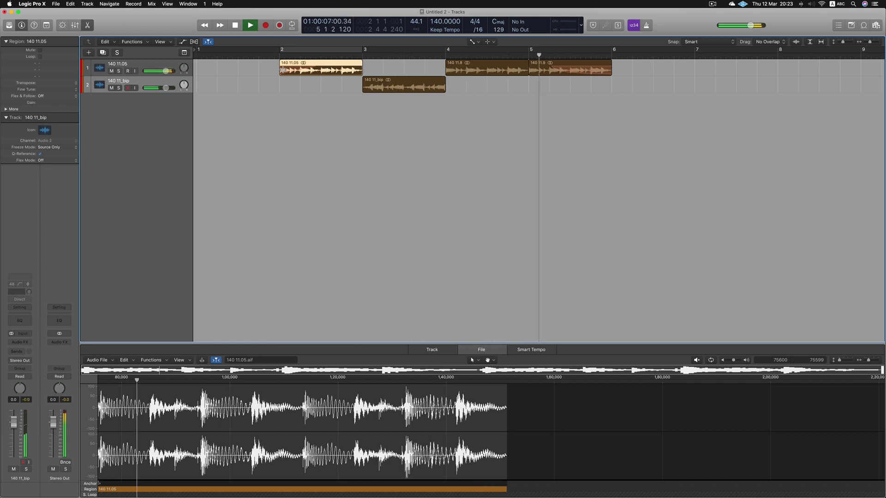
pyautogui.press('space')
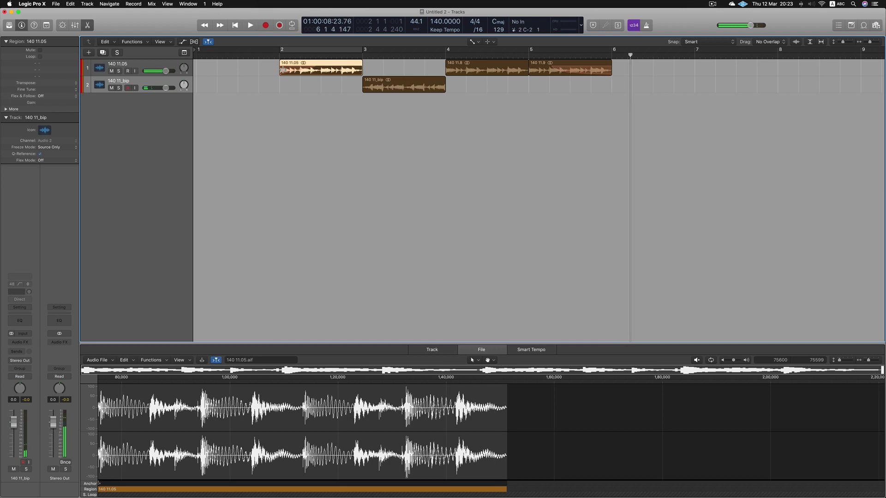